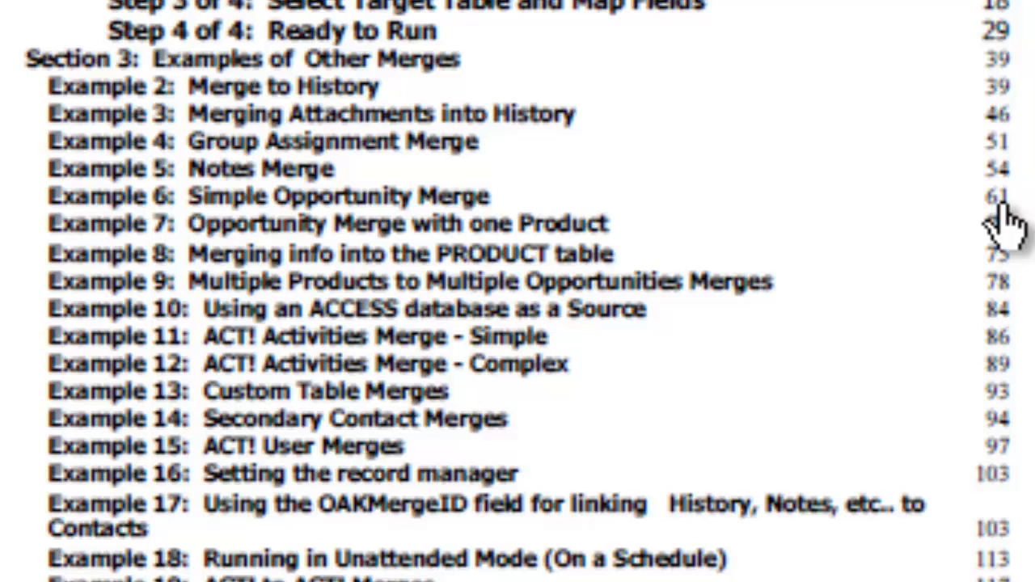
# Step: Review Example 6: Simple Opportunity Merge in the manual, including its sample data, source and destination settings, and Opportunities table selection
pyautogui.click(1002, 199)
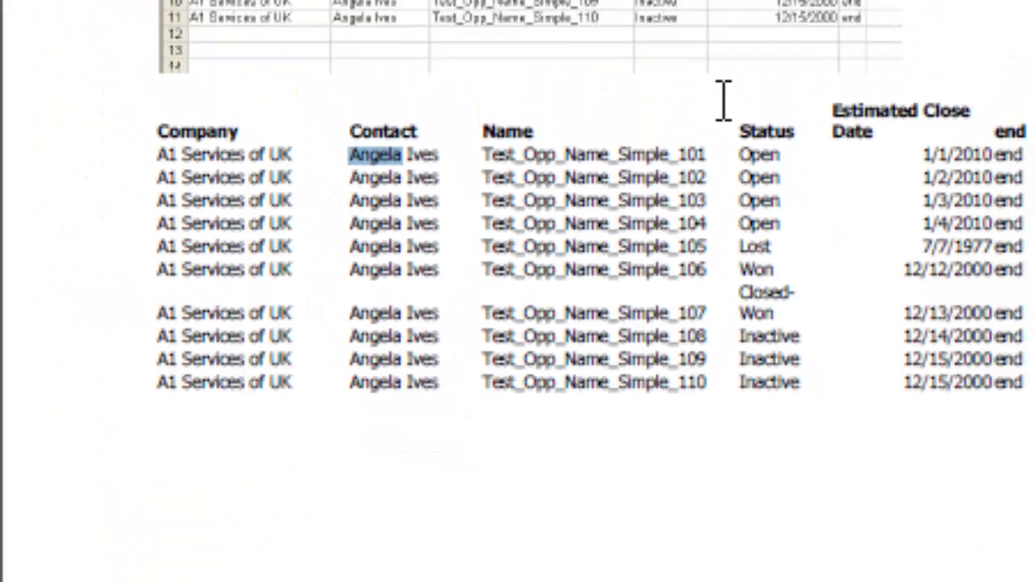
pyautogui.moveTo(629, 155); pyautogui.dragTo(490, 156)
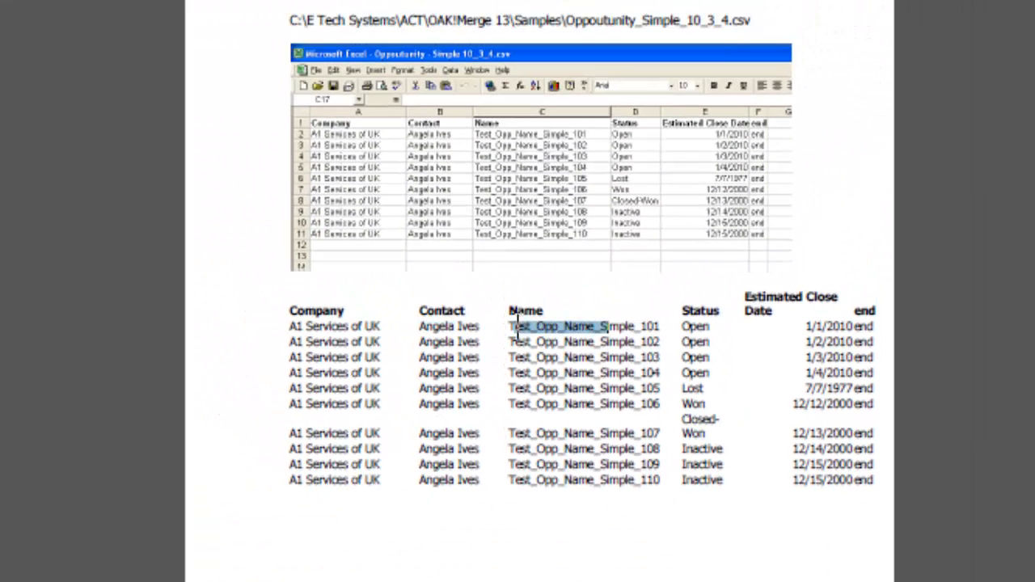
pyautogui.moveTo(683, 327); pyautogui.dragTo(841, 332)
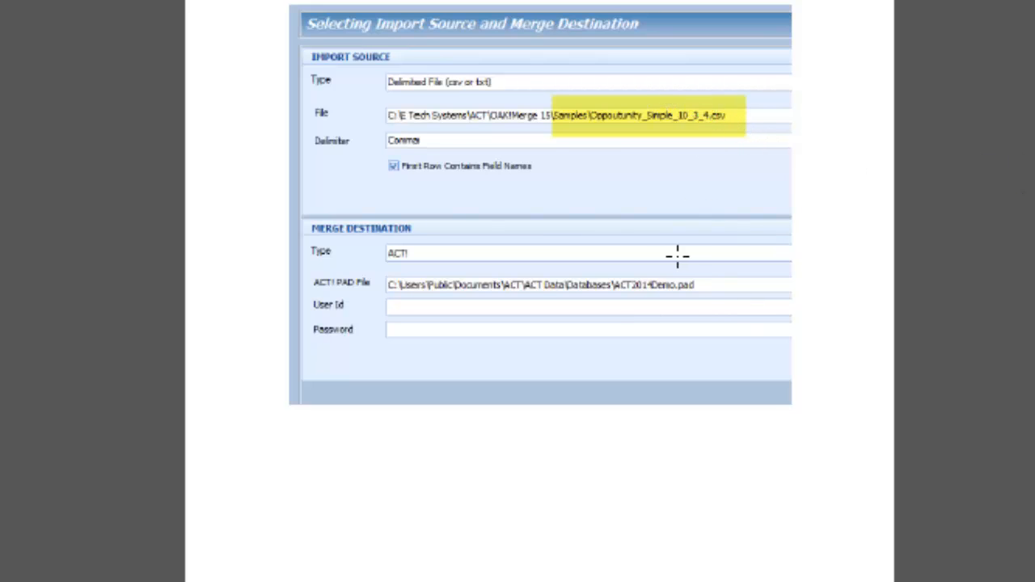
pyautogui.scroll(-7, 540, 291)
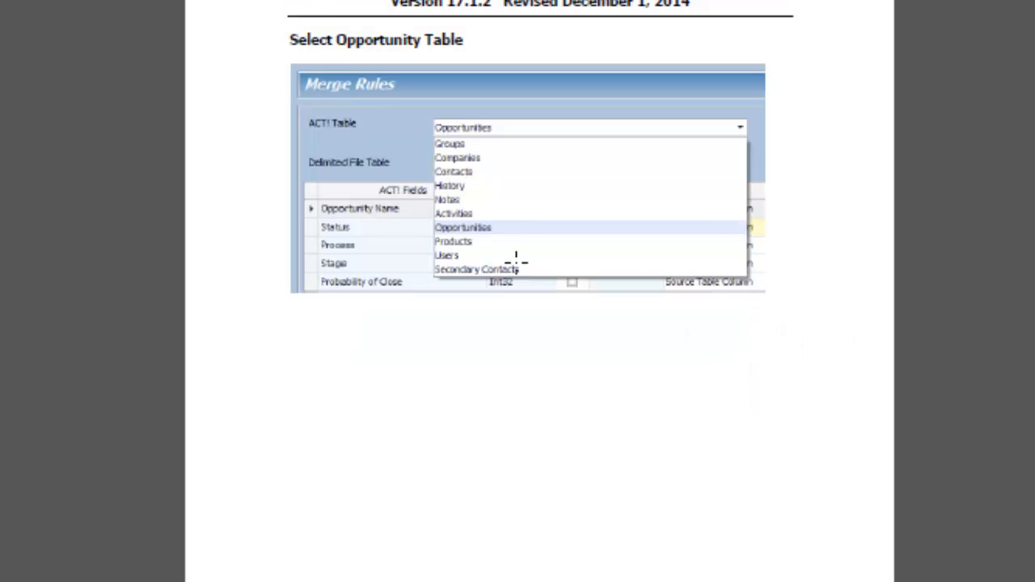
pyautogui.scroll(-5, 540, 291)
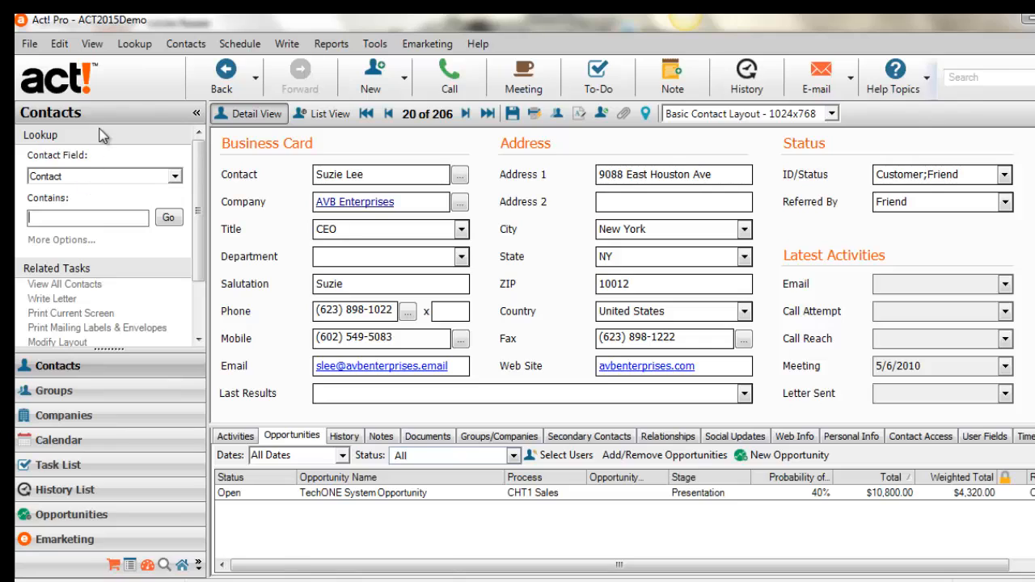
# Step: In Act!, look up the sample contact by last name to view the contact's opportunities
pyautogui.write('ives')
pyautogui.press('Return')
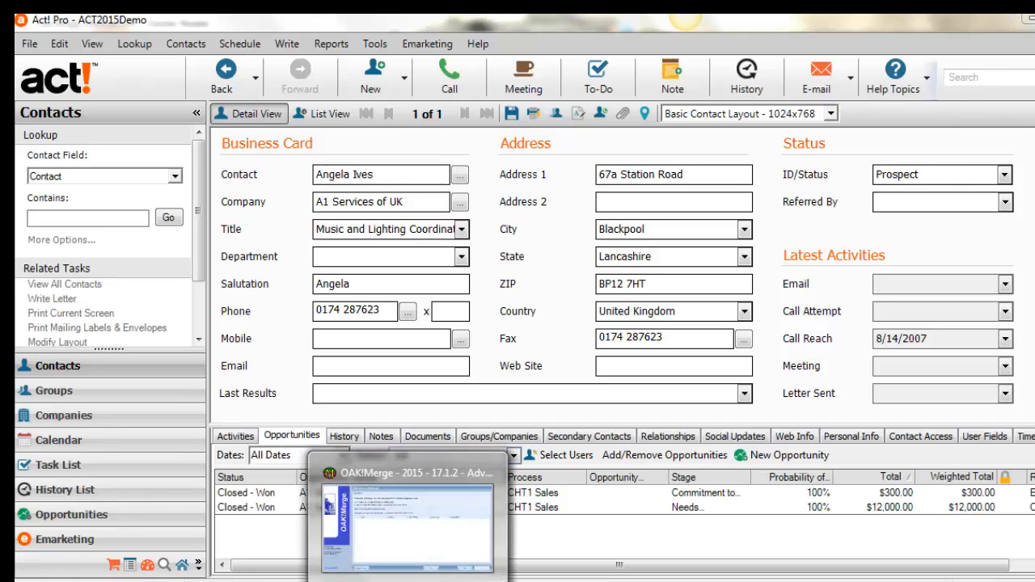
# Step: Switch to OAK!Merge, start a new merge and set the import source type to Delimited File (csv or txt)
pyautogui.click(407, 581)
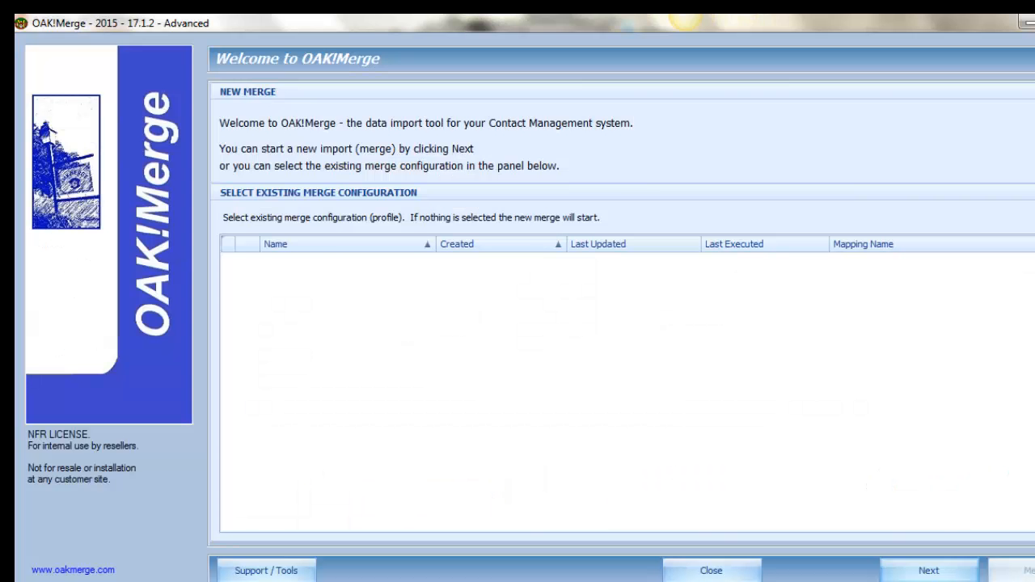
pyautogui.click(928, 570)
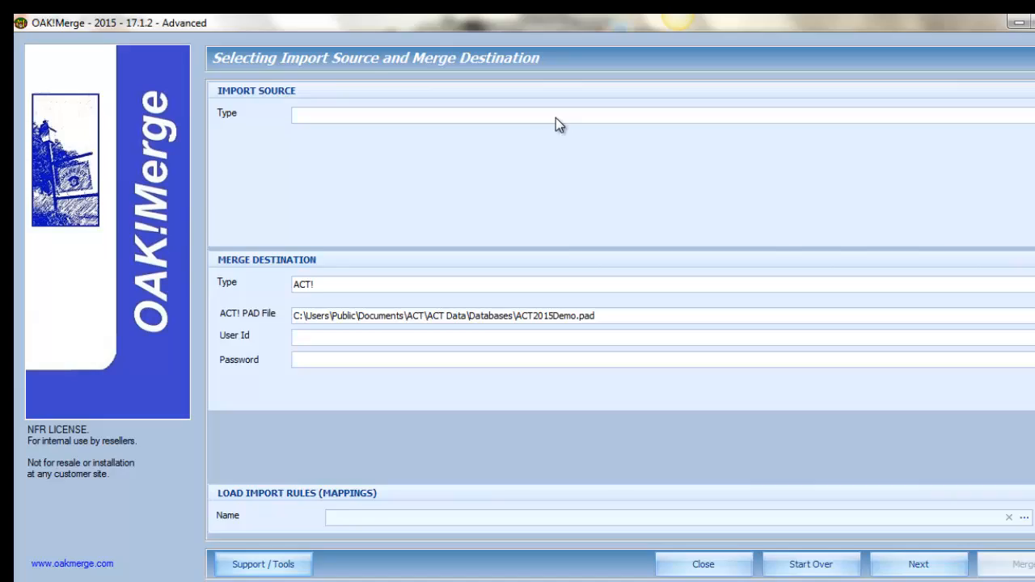
pyautogui.click(534, 117)
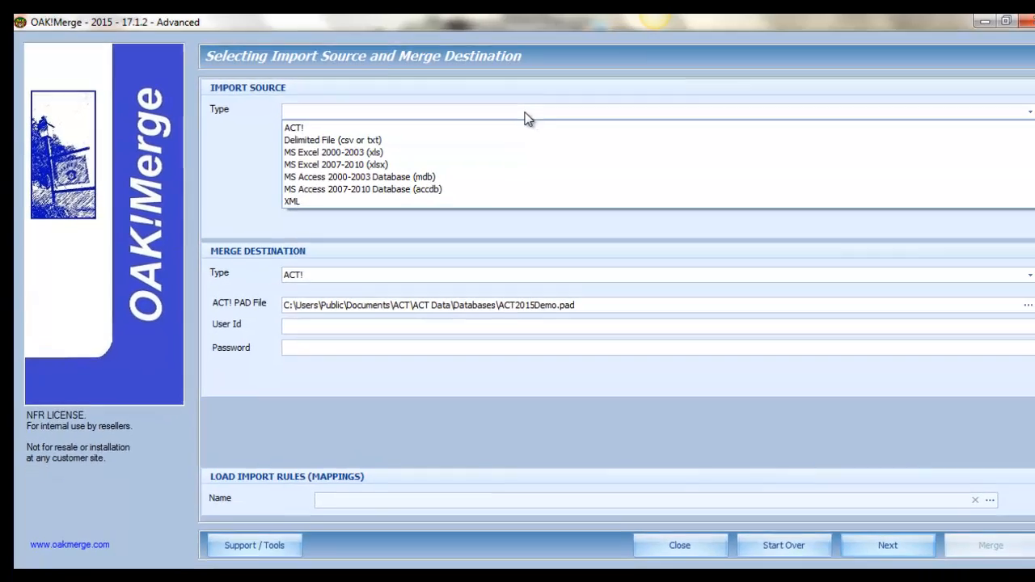
pyautogui.click(301, 141)
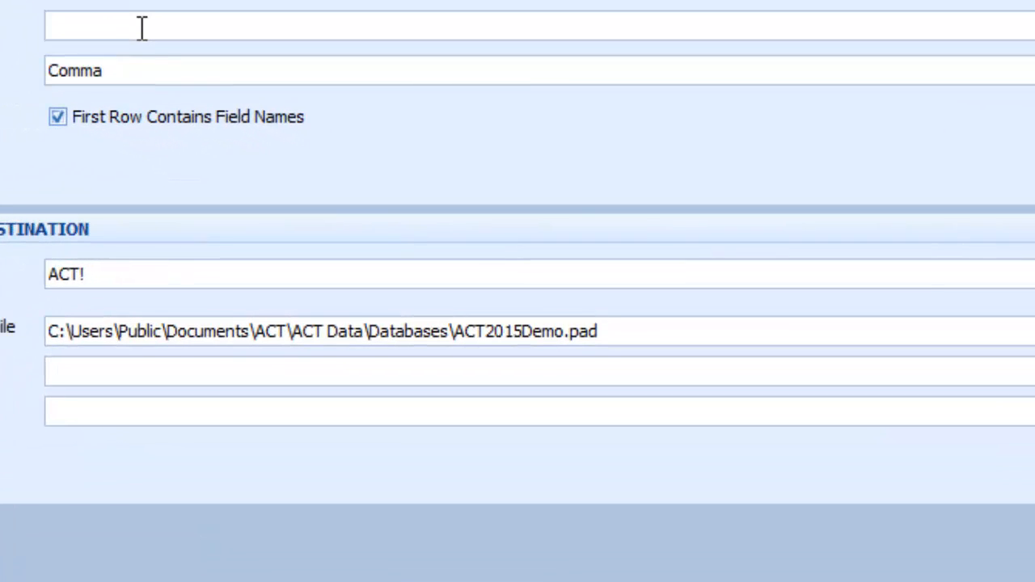
# Step: Choose Oppoutunity_Simple_10_3_4.csv from the Samples folder as the import source file
pyautogui.click(141, 27)
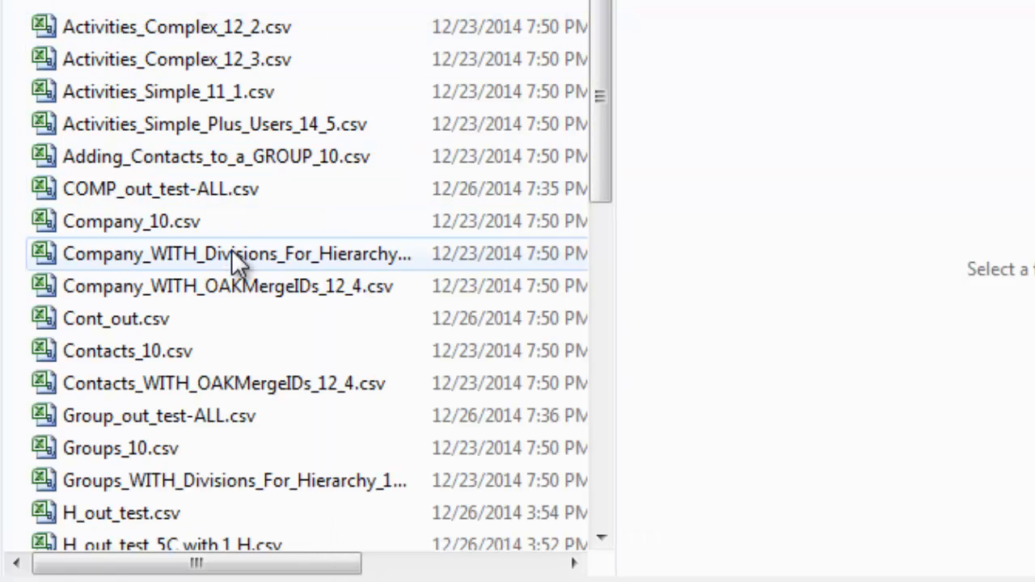
pyautogui.moveTo(601, 179); pyautogui.dragTo(605, 413)
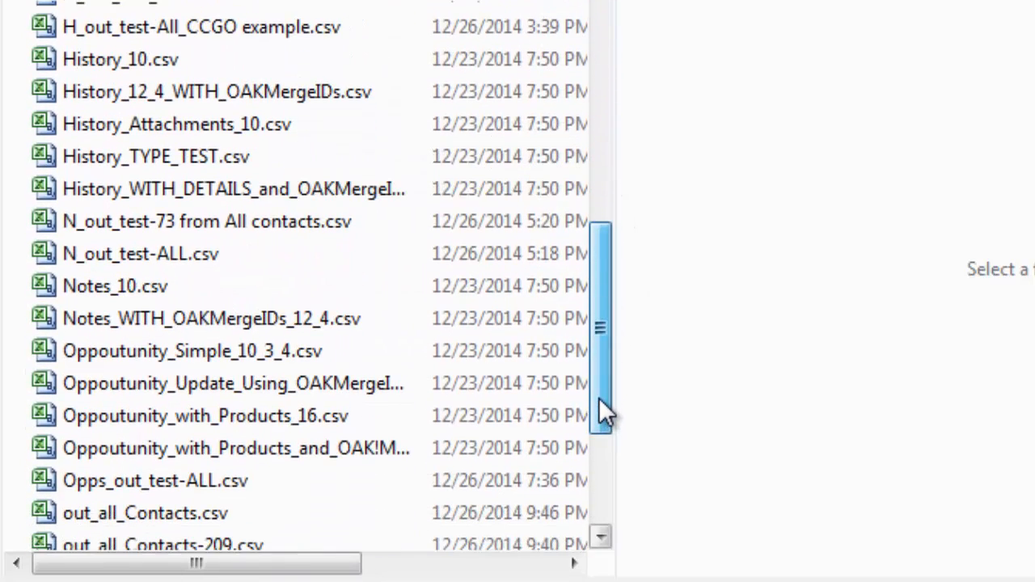
pyautogui.click(295, 352)
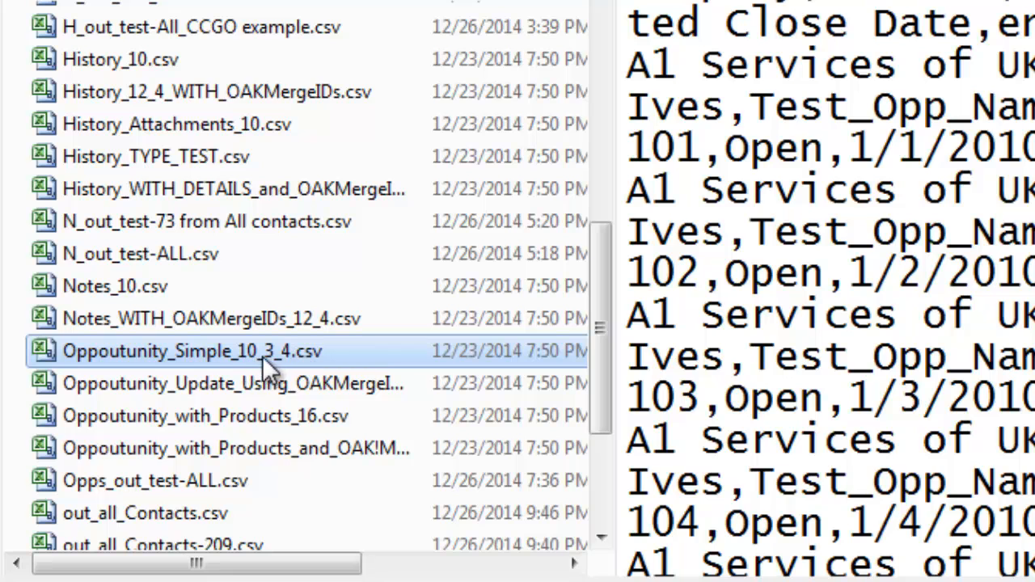
pyautogui.doubleClick(270, 356)
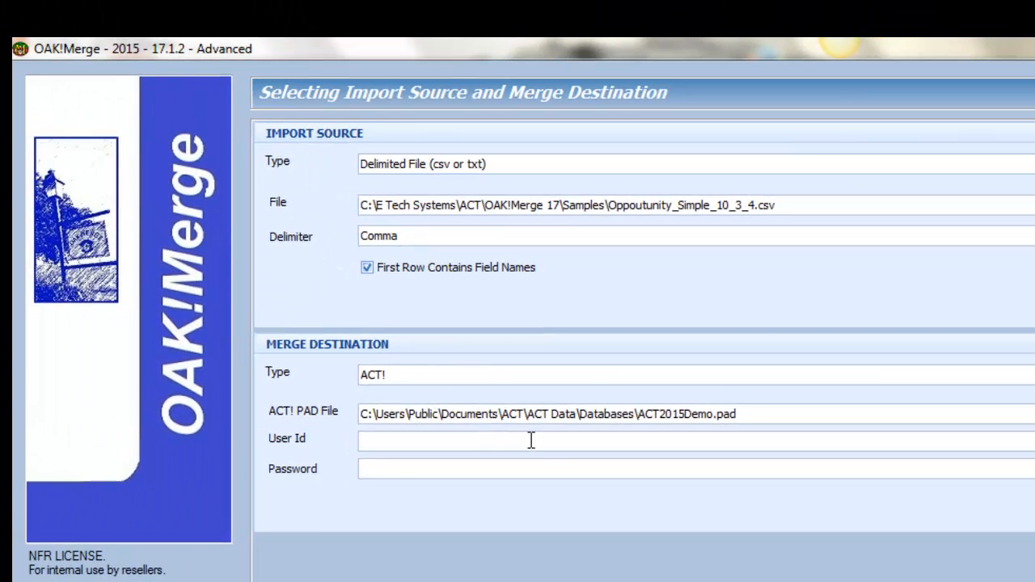
# Step: Fill in the merge destination's user ID and choose Opportunities as the ACT! table for the merge rules
pyautogui.click(531, 441)
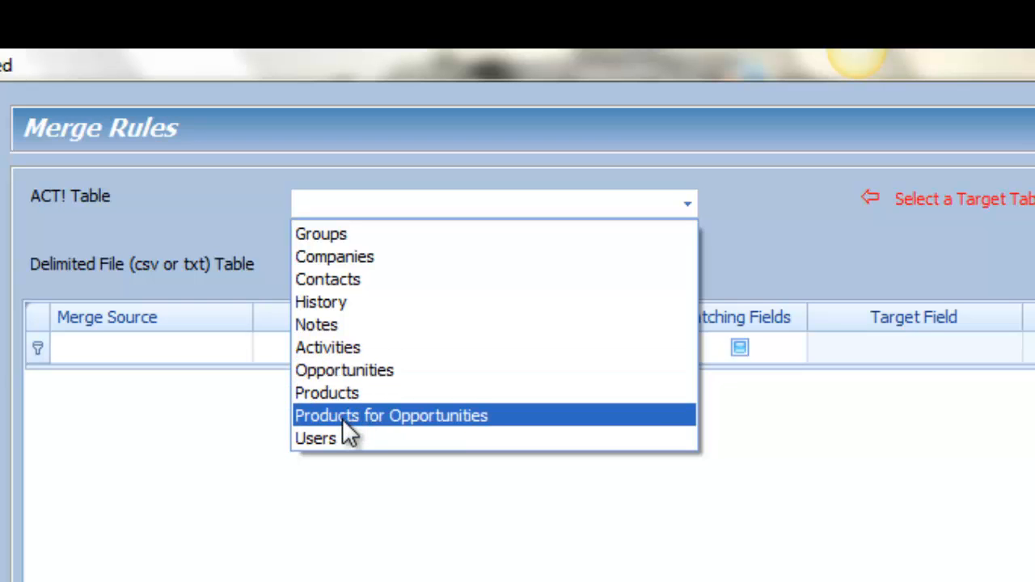
pyautogui.click(335, 372)
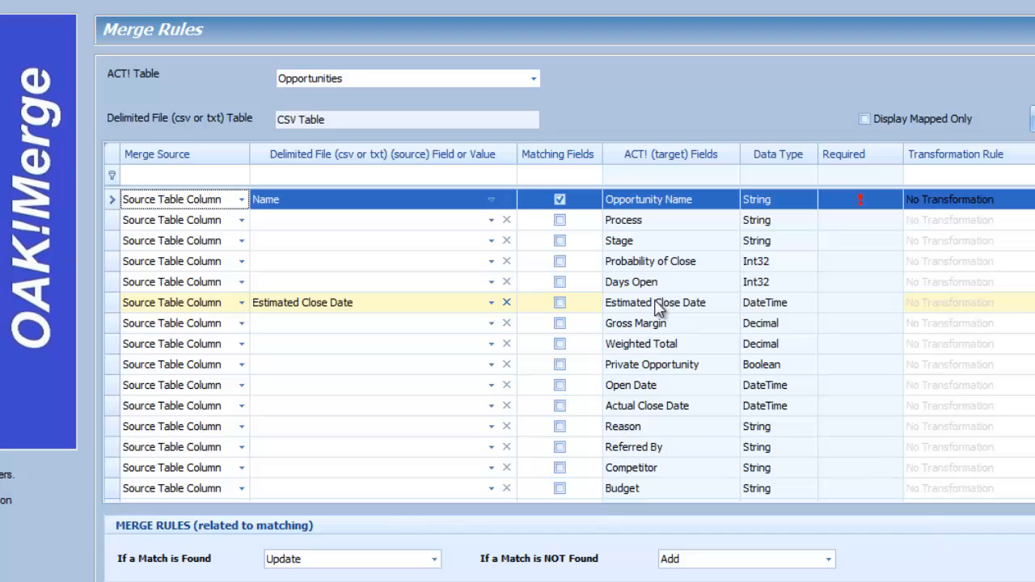
# Step: Set the merge source of the Process target field to Constant Value, leaving its value empty
pyautogui.click(630, 229)
pyautogui.click(629, 242)
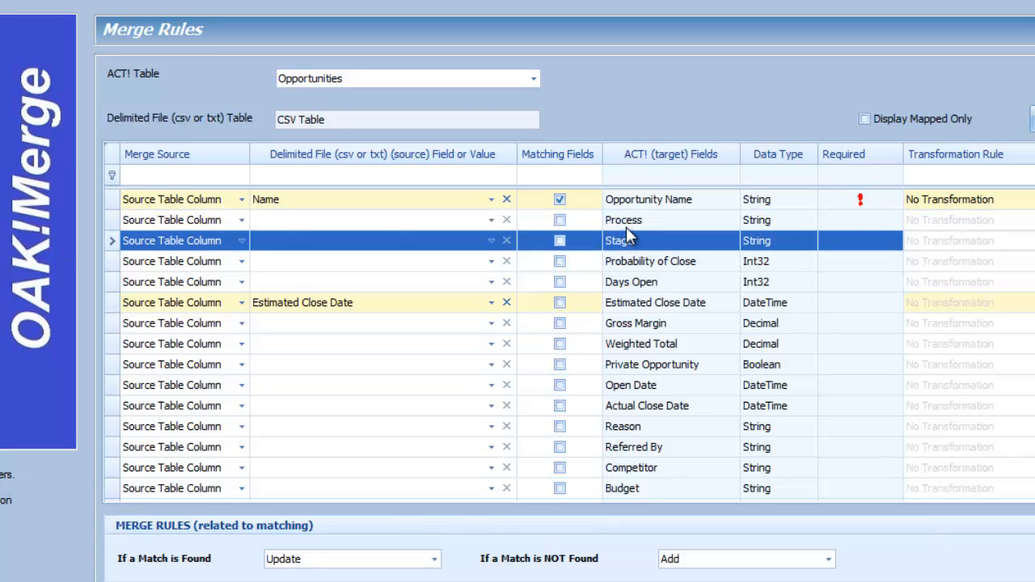
pyautogui.click(625, 227)
pyautogui.click(629, 242)
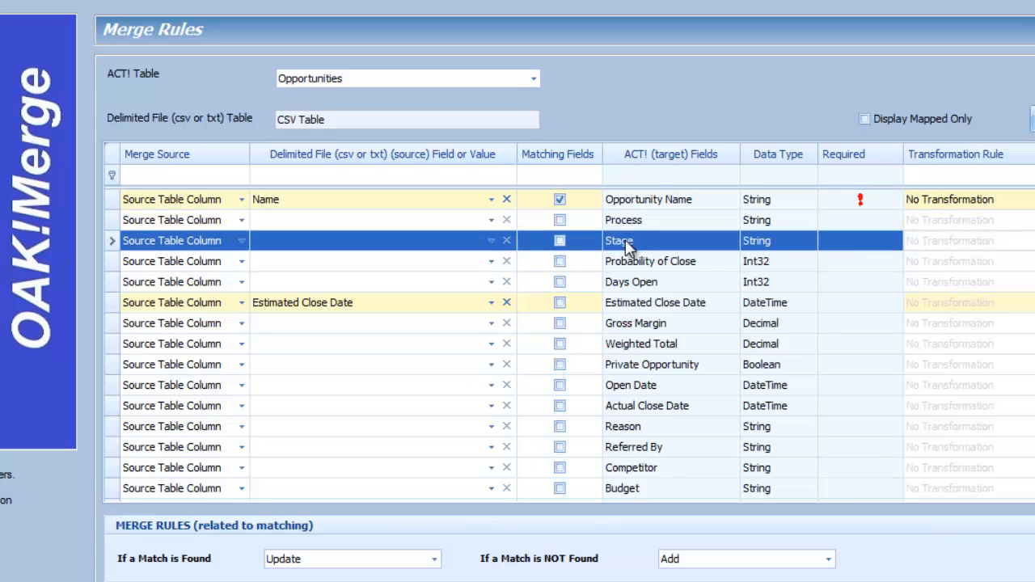
pyautogui.click(241, 220)
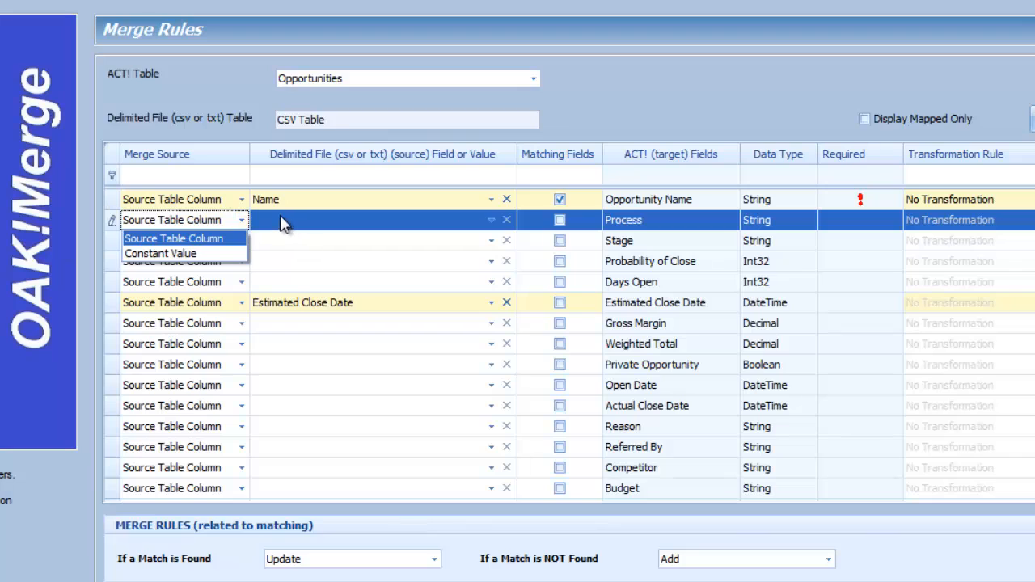
pyautogui.click(280, 218)
pyautogui.click(277, 217)
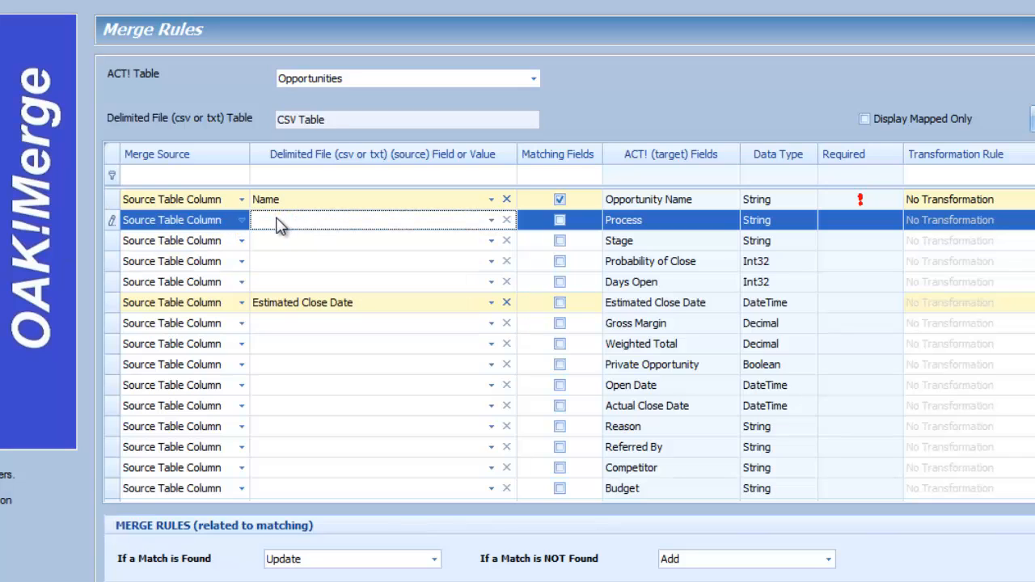
pyautogui.click(220, 223)
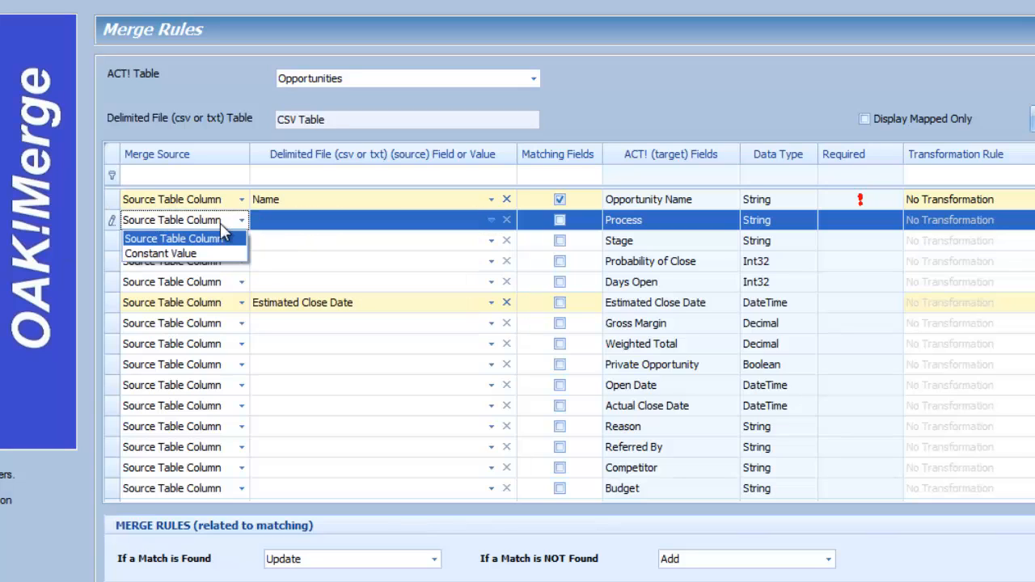
pyautogui.click(194, 253)
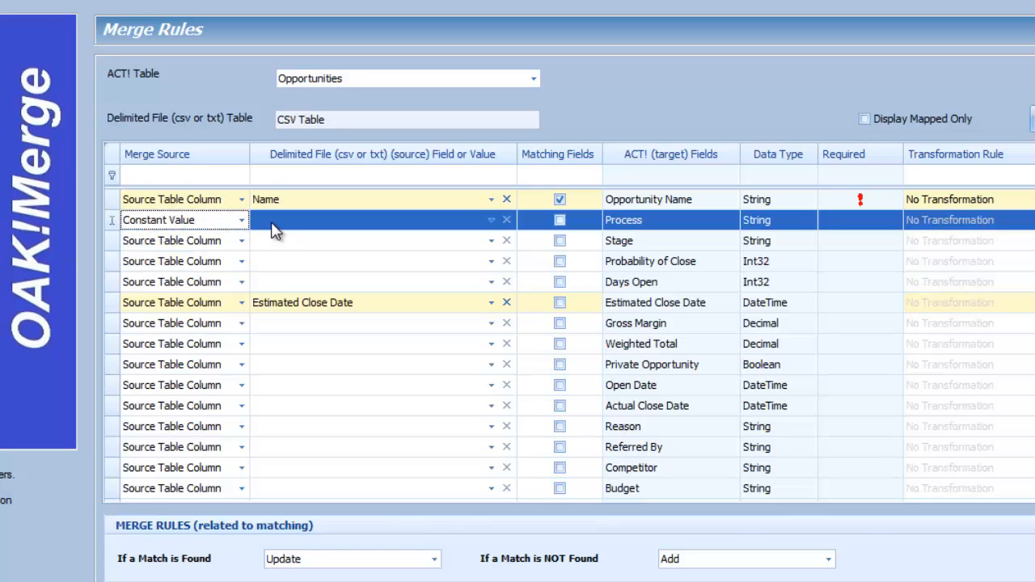
pyautogui.click(275, 223)
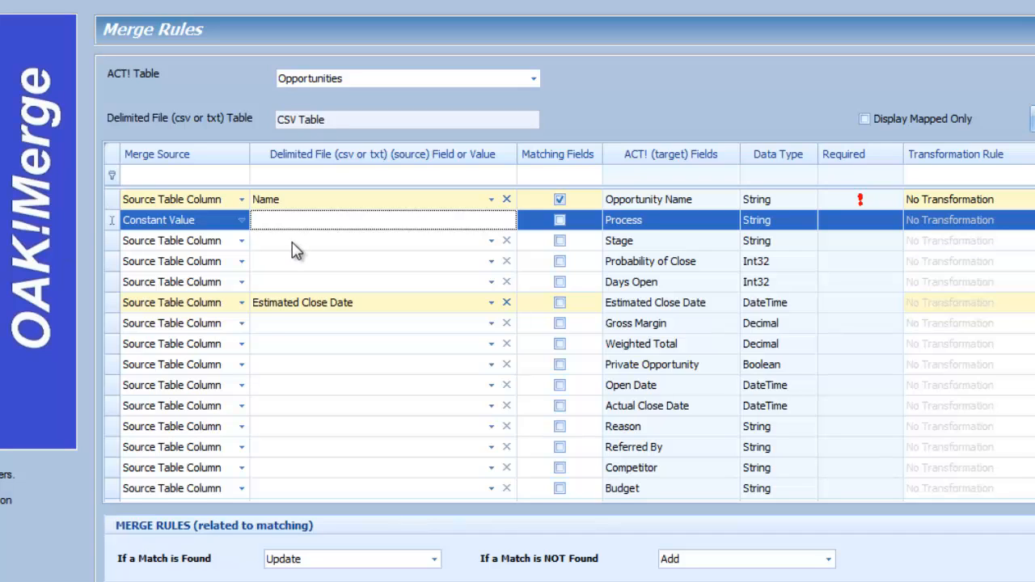
pyautogui.click(294, 242)
pyautogui.click(313, 426)
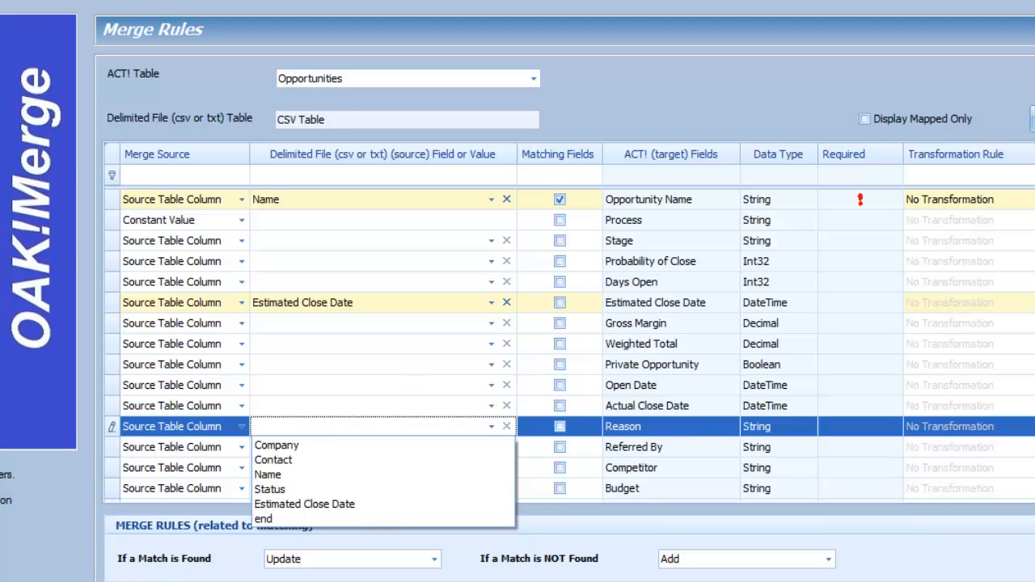
# Step: Widen the ACT! (target) Fields column and map the source field Contact to Link To: Contacts by Full Contact Name
pyautogui.scroll(-2, 569, 343)
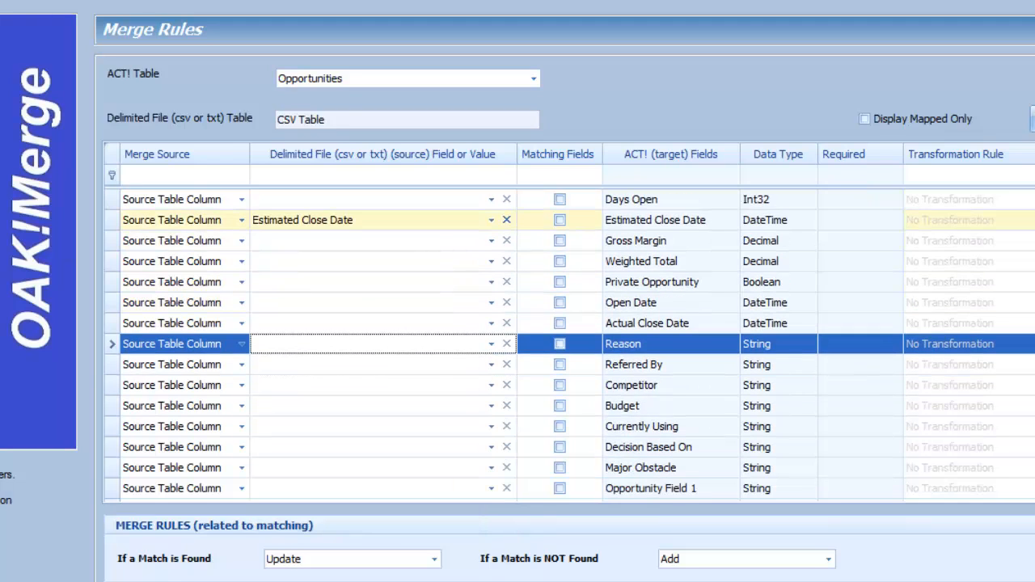
pyautogui.scroll(-8, 569, 343)
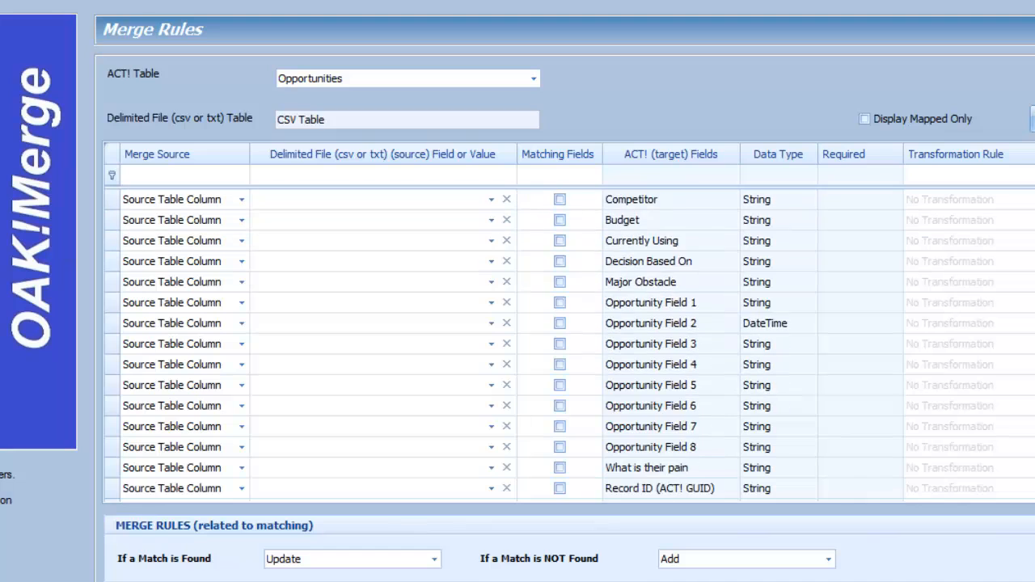
pyautogui.scroll(-1, 908, 296)
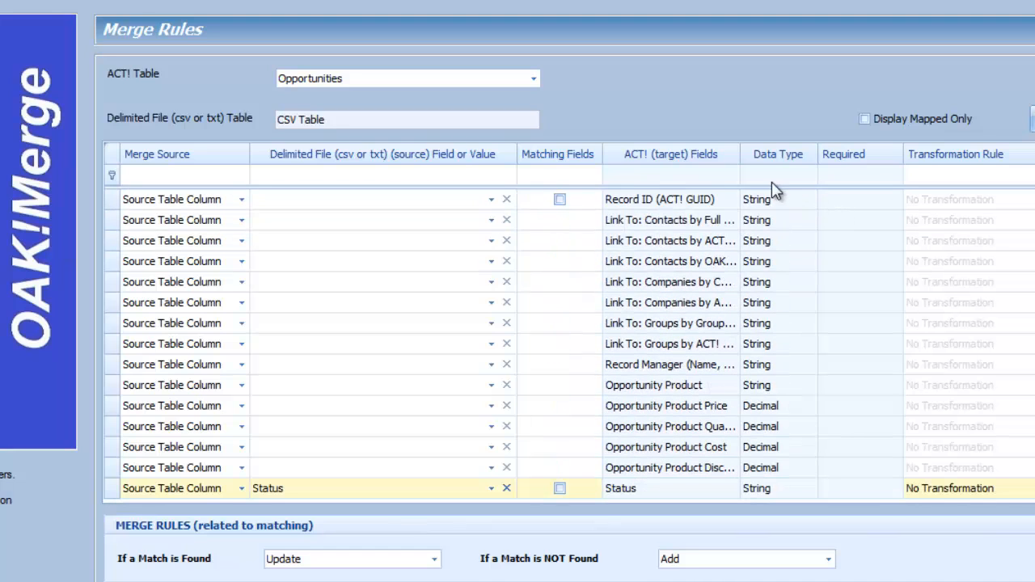
pyautogui.moveTo(741, 154); pyautogui.dragTo(955, 154)
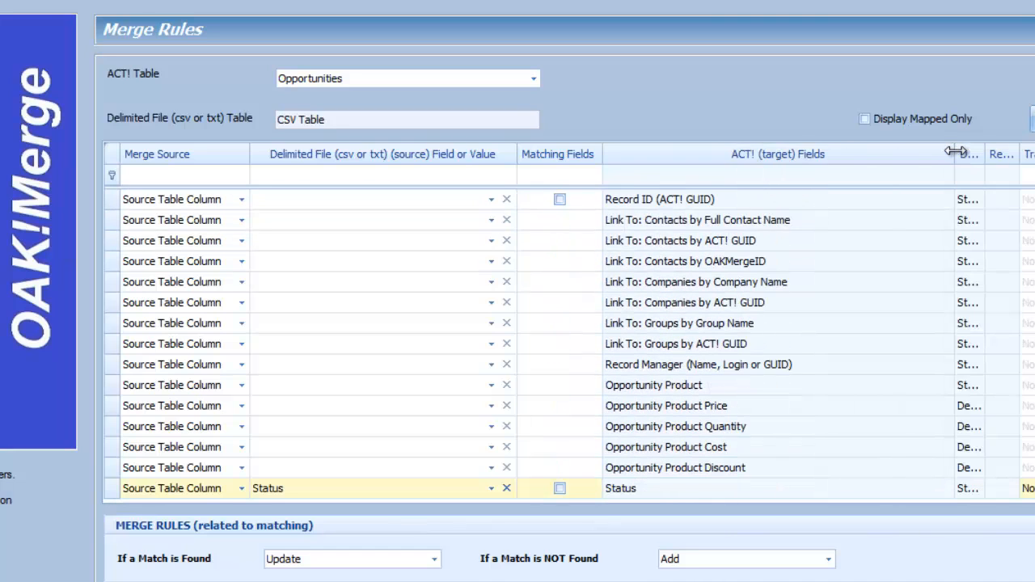
pyautogui.click(760, 226)
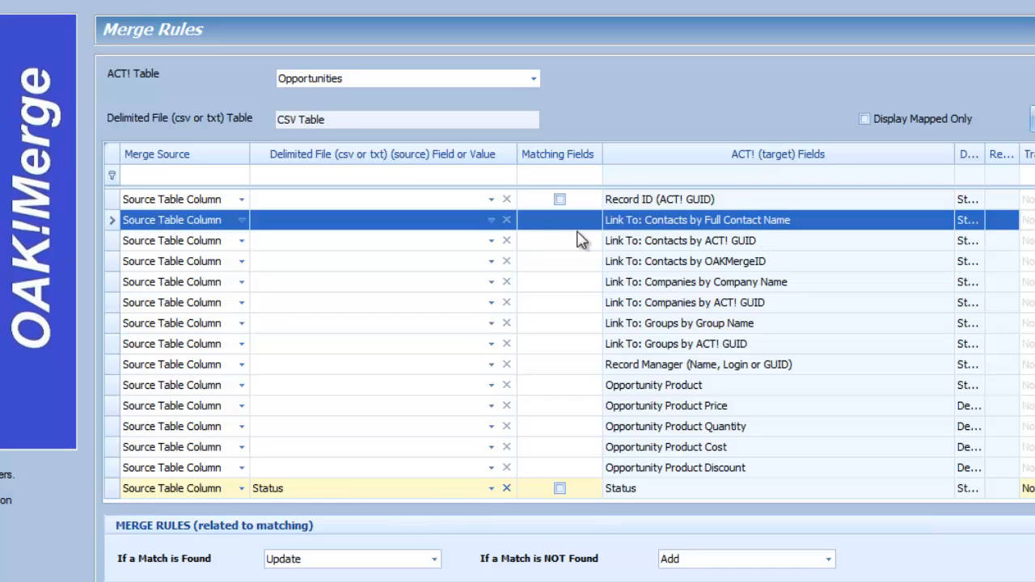
pyautogui.click(491, 220)
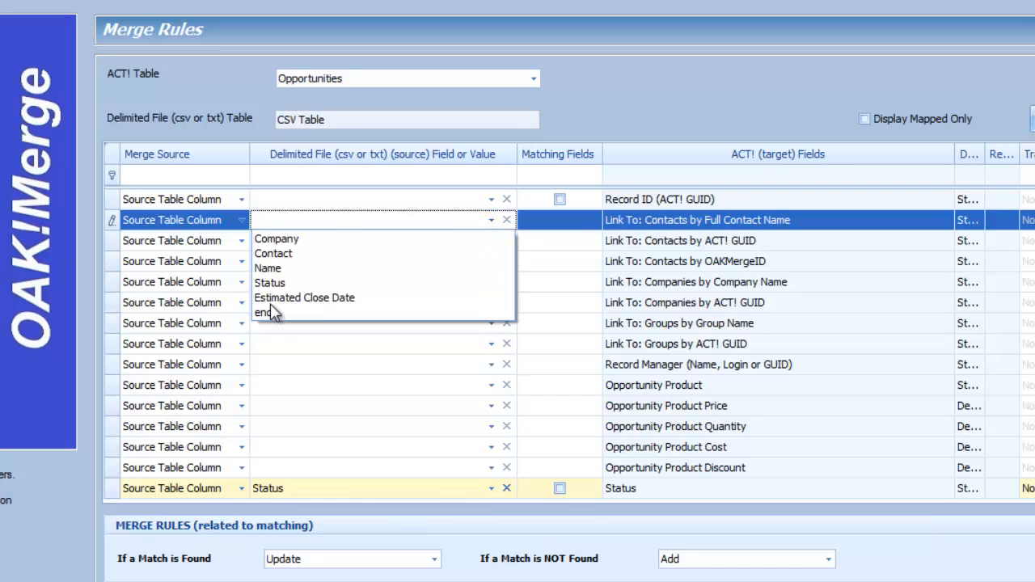
pyautogui.click(274, 254)
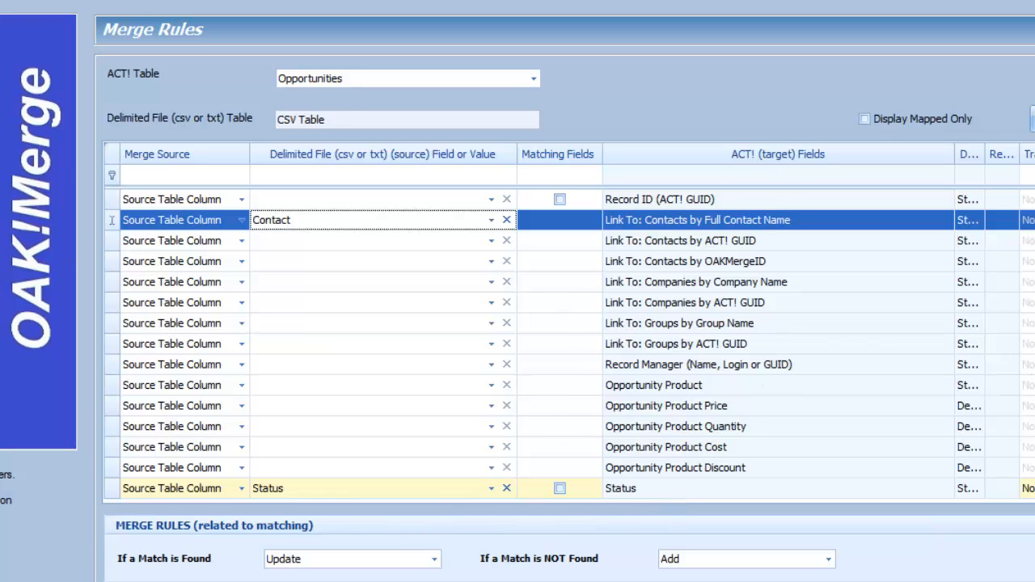
# Step: Review the field mappings, and switch the Matching Fields option for Opportunity Name off and back on
pyautogui.scroll(4, 566, 339)
pyautogui.scroll(1, 569, 343)
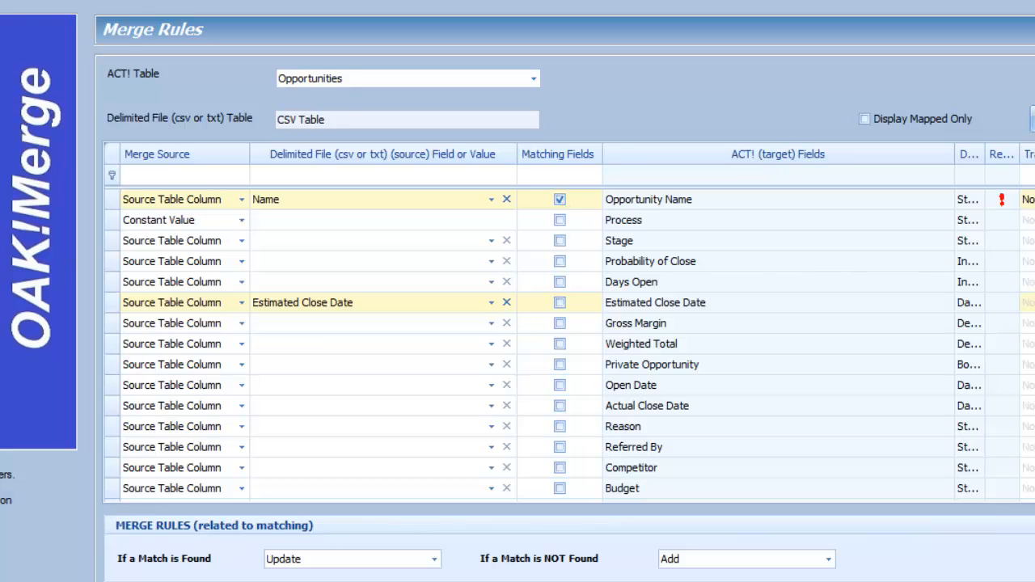
pyautogui.scroll(-10, 569, 343)
pyautogui.scroll(10, 569, 343)
pyautogui.click(561, 201)
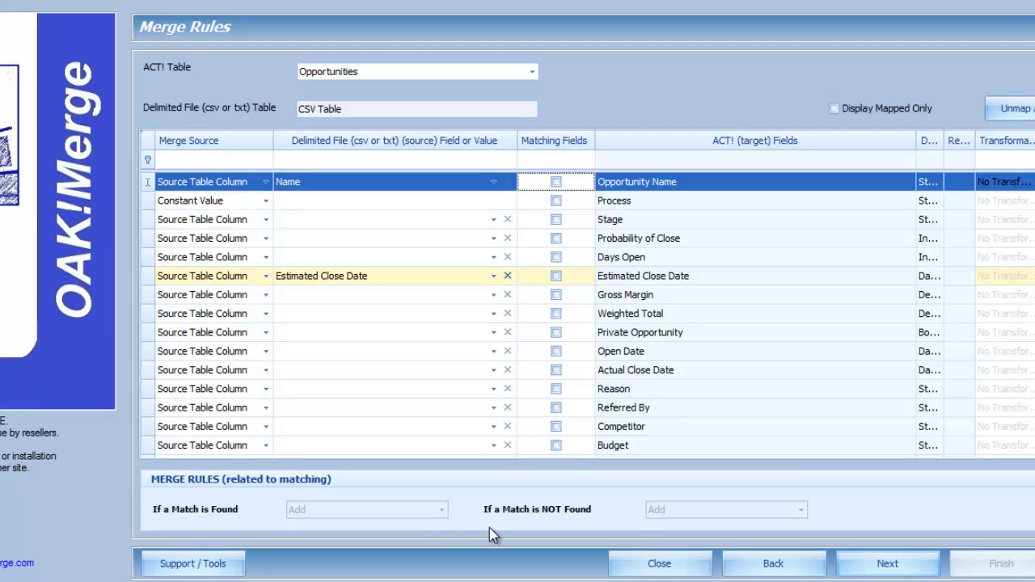
pyautogui.click(555, 184)
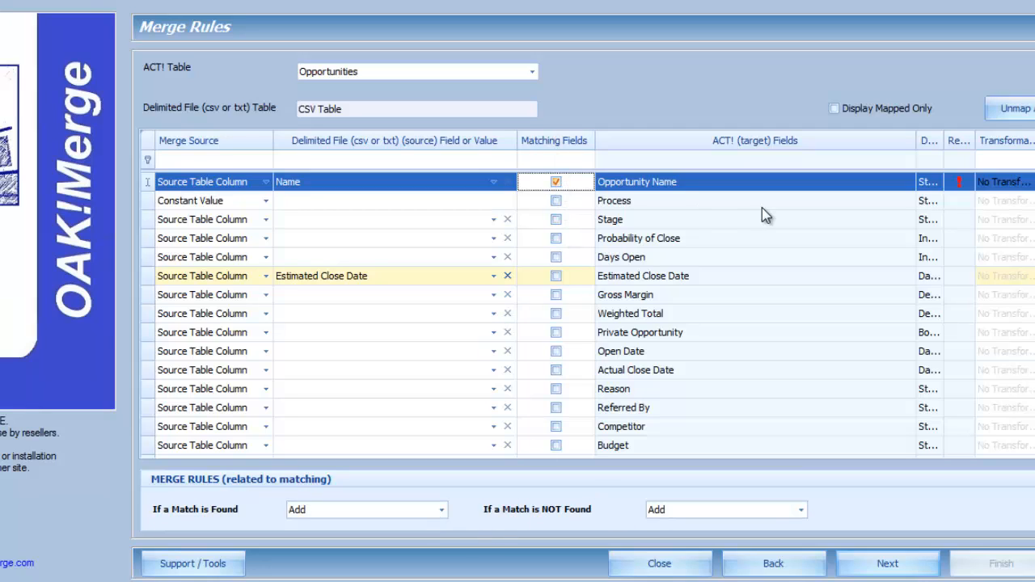
pyautogui.scroll(-10, 566, 315)
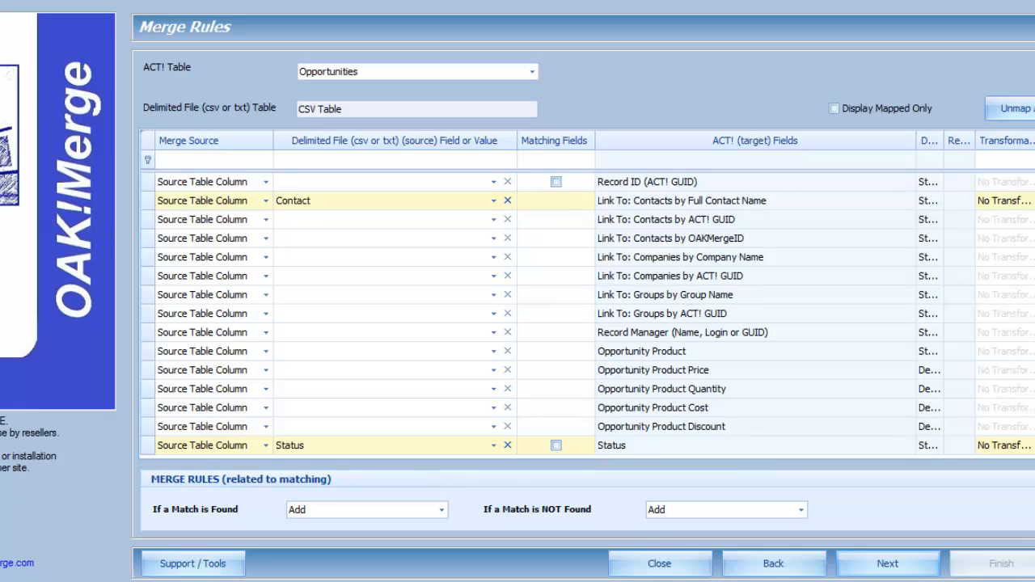
# Step: Display only the mapped fields and set the merge rule for If a Match is Found to Update
pyautogui.scroll(-5, 586, 314)
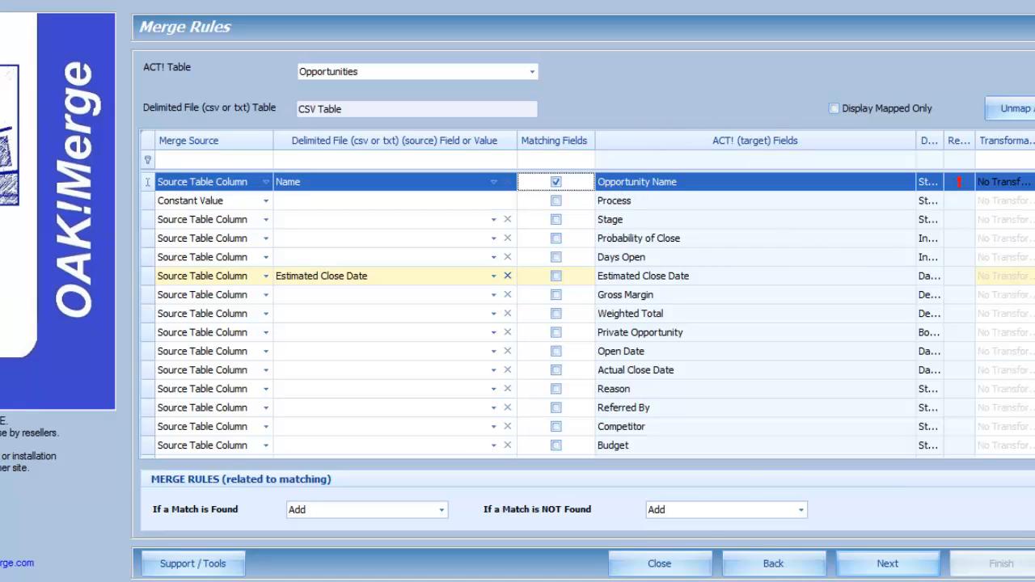
pyautogui.scroll(-8, 714, 290)
pyautogui.scroll(1, 714, 290)
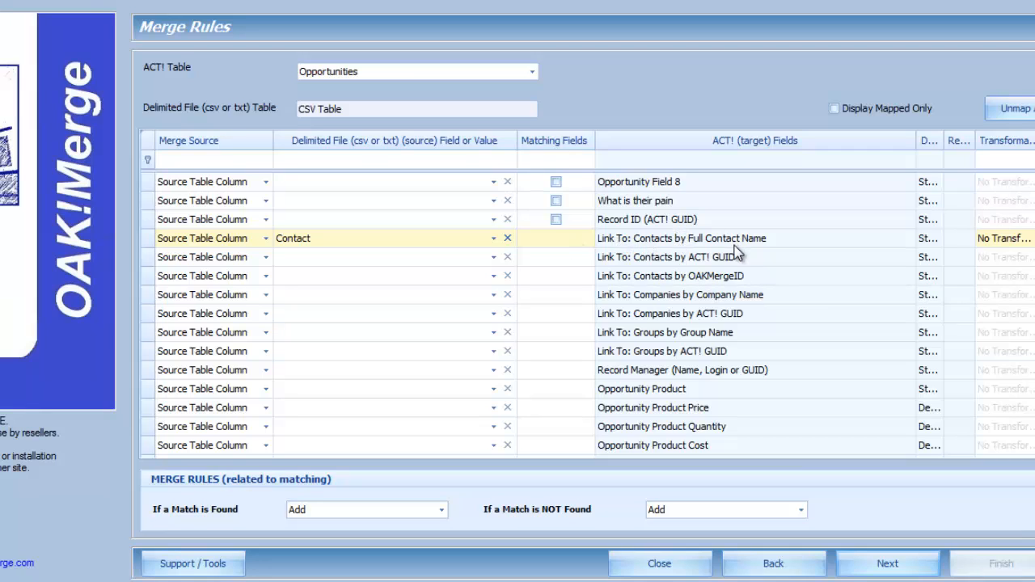
pyautogui.click(842, 110)
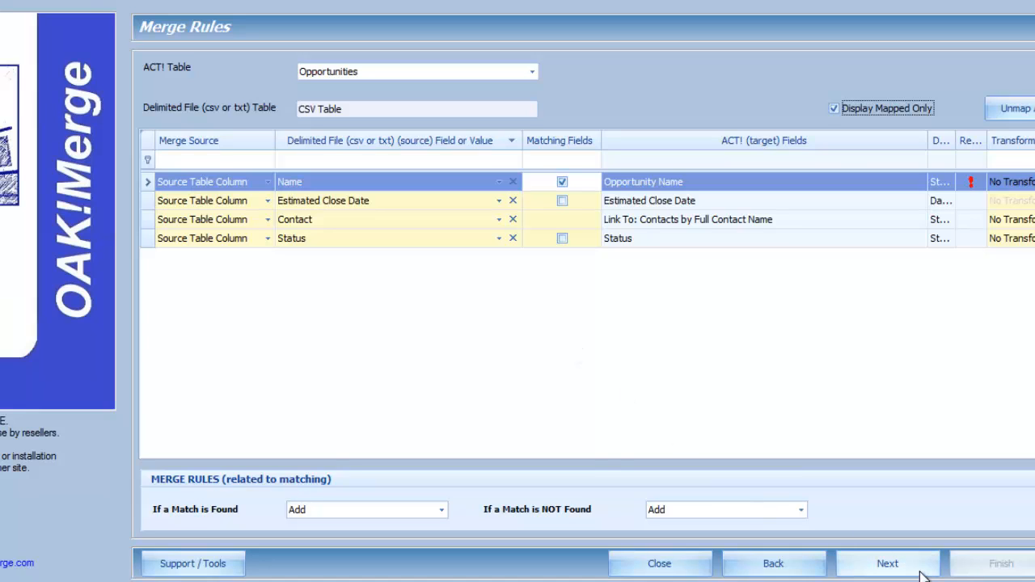
pyautogui.click(390, 512)
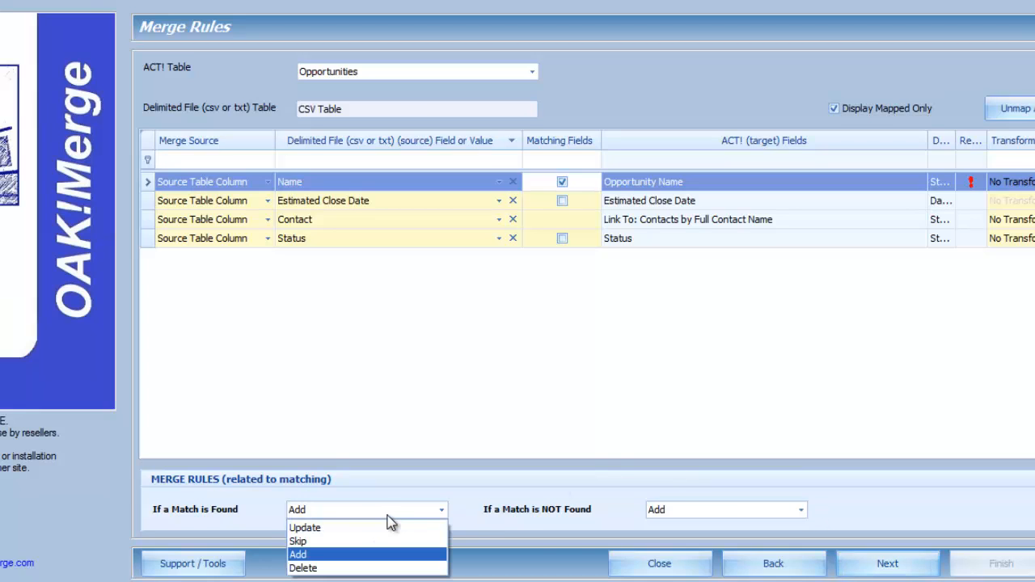
pyautogui.click(341, 533)
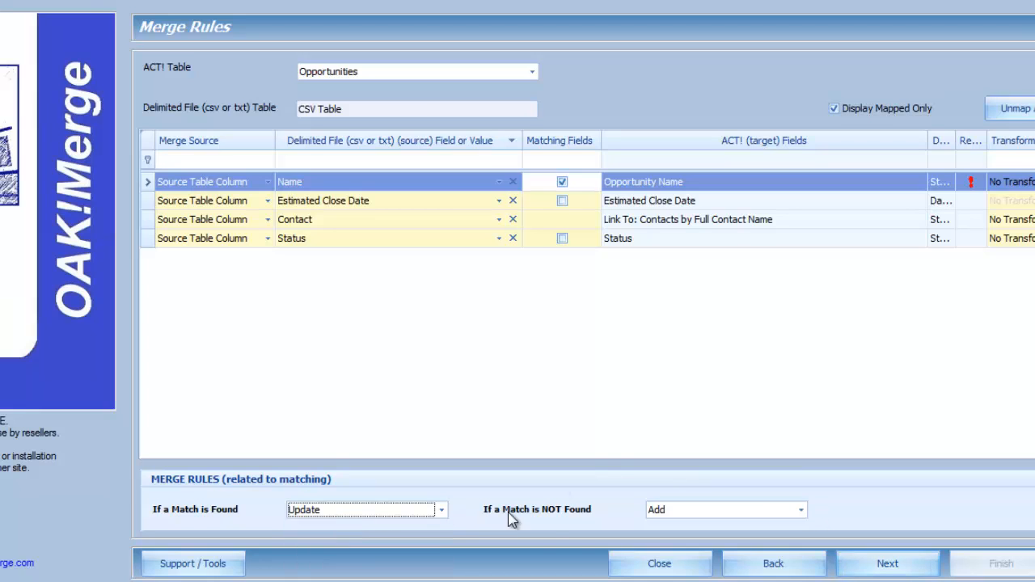
# Step: Accept the unmapped source fields warning and run the merge with the Validate / Preview execution option
pyautogui.click(887, 563)
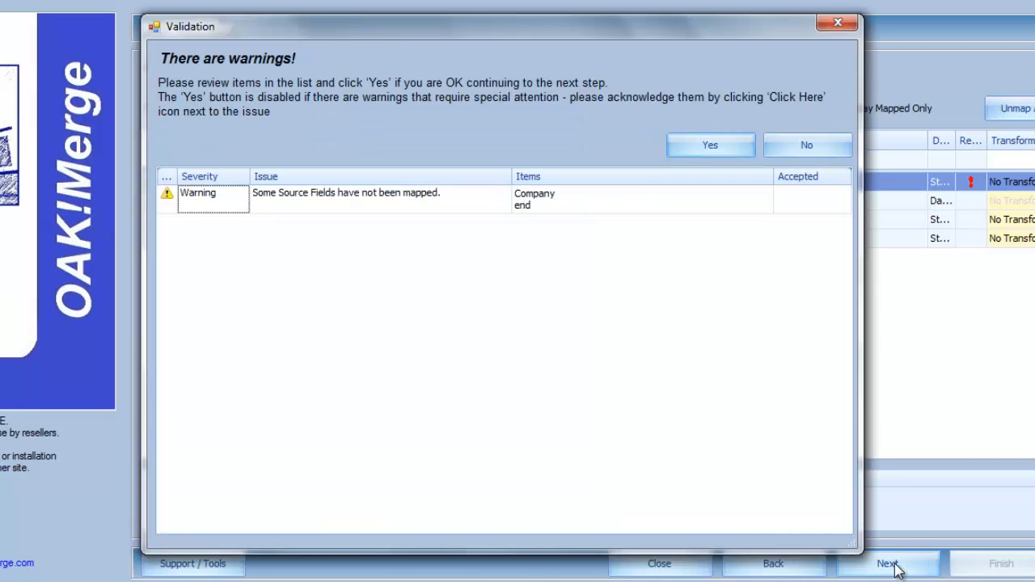
pyautogui.click(717, 146)
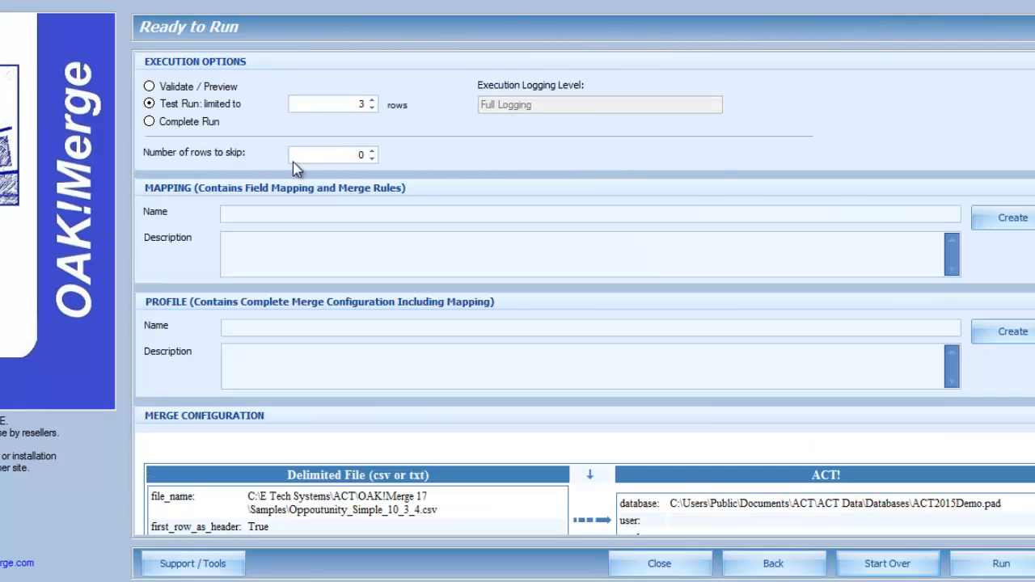
pyautogui.click(191, 91)
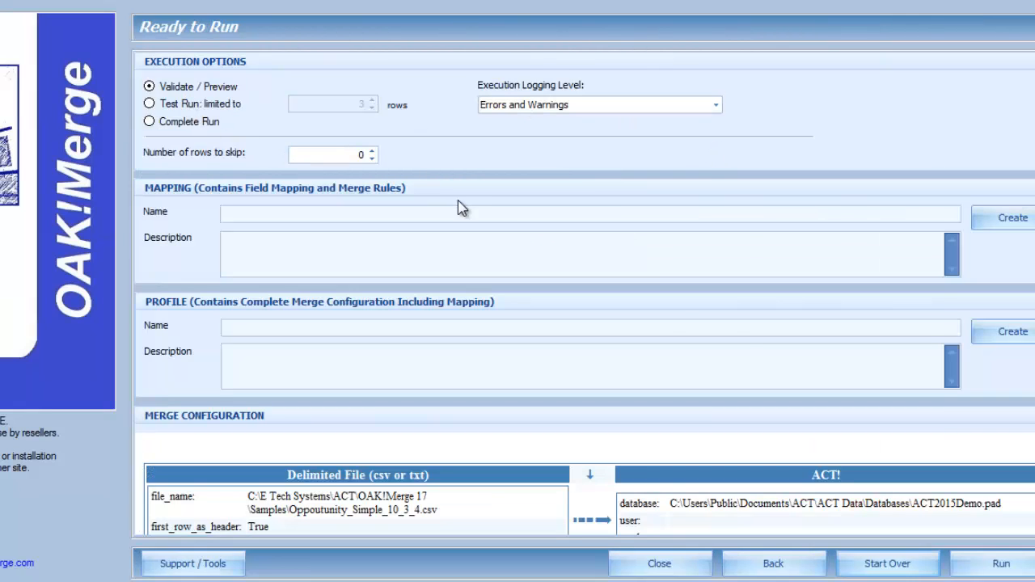
pyautogui.click(999, 563)
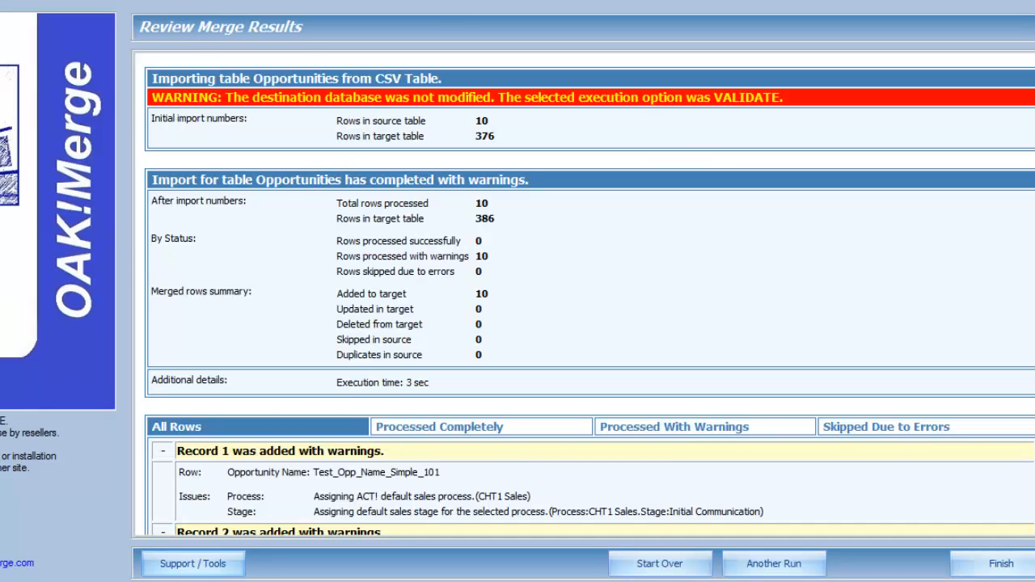
# Step: Review the validation results for all rows, examining the default process and stage assigned to Record 1
pyautogui.scroll(-3, 589, 315)
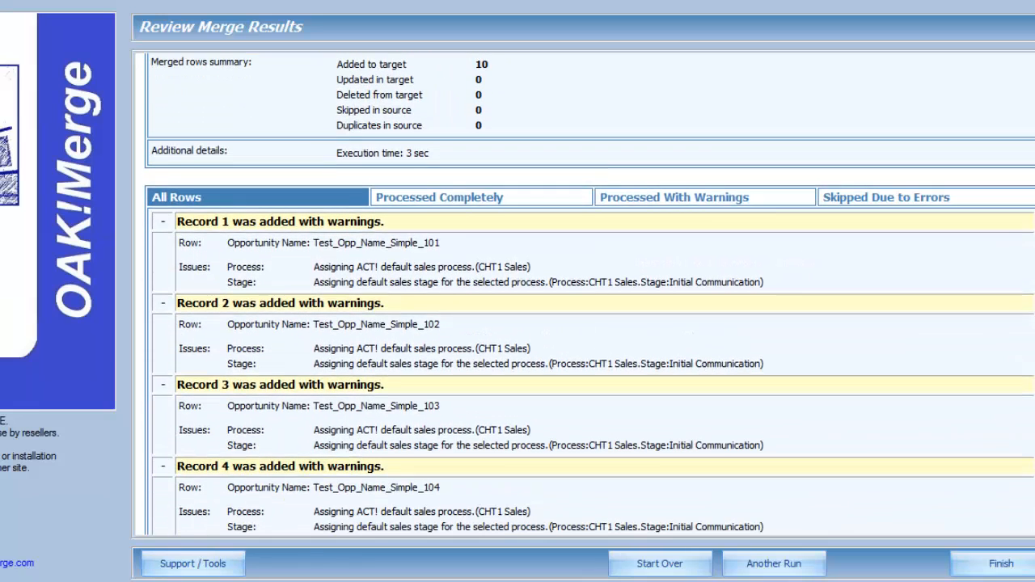
pyautogui.scroll(1, 588, 315)
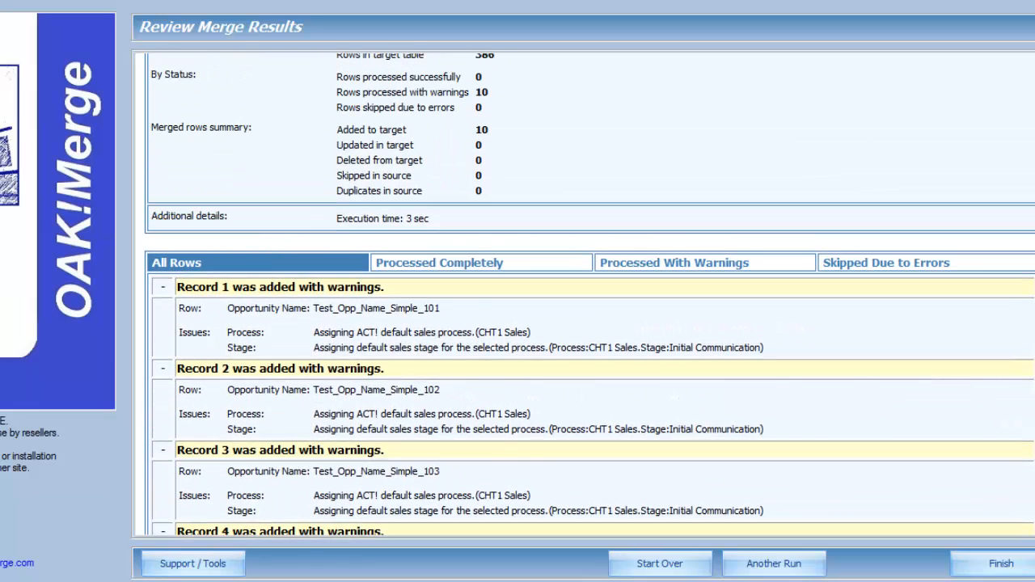
pyautogui.scroll(-3, 797, 268)
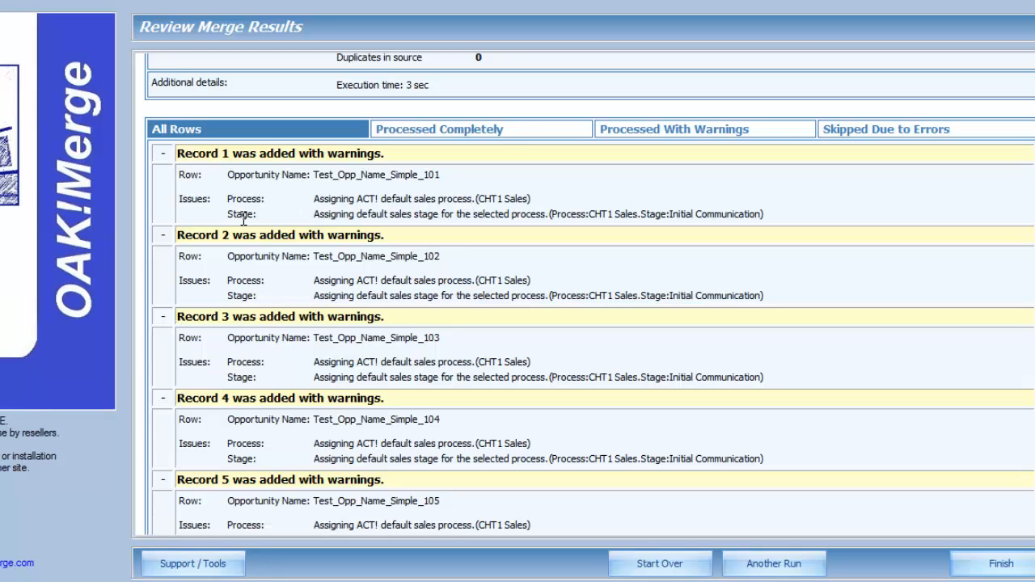
pyautogui.moveTo(529, 199); pyautogui.dragTo(479, 199)
pyautogui.moveTo(715, 218); pyautogui.dragTo(676, 212)
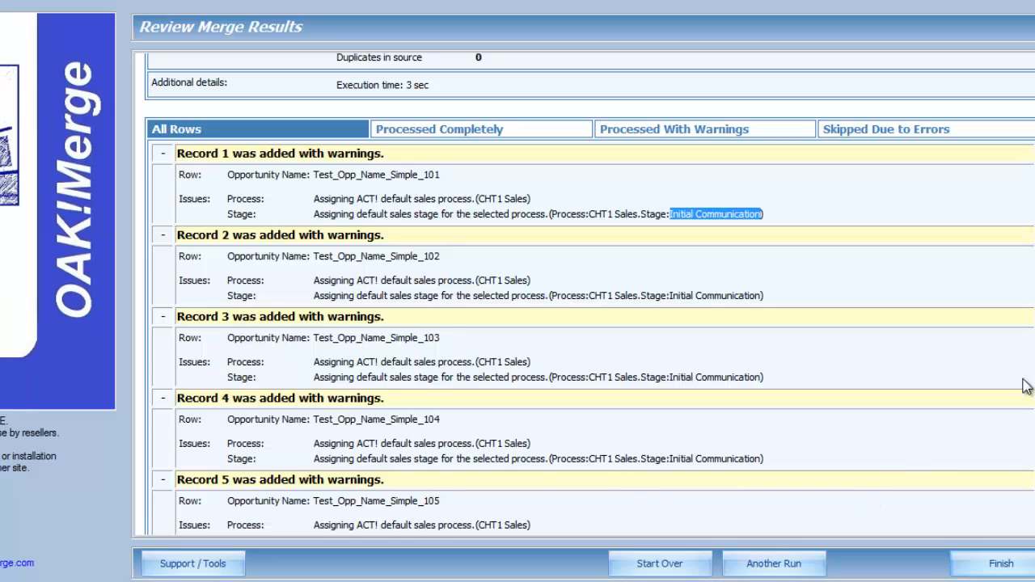
pyautogui.scroll(-5, 589, 295)
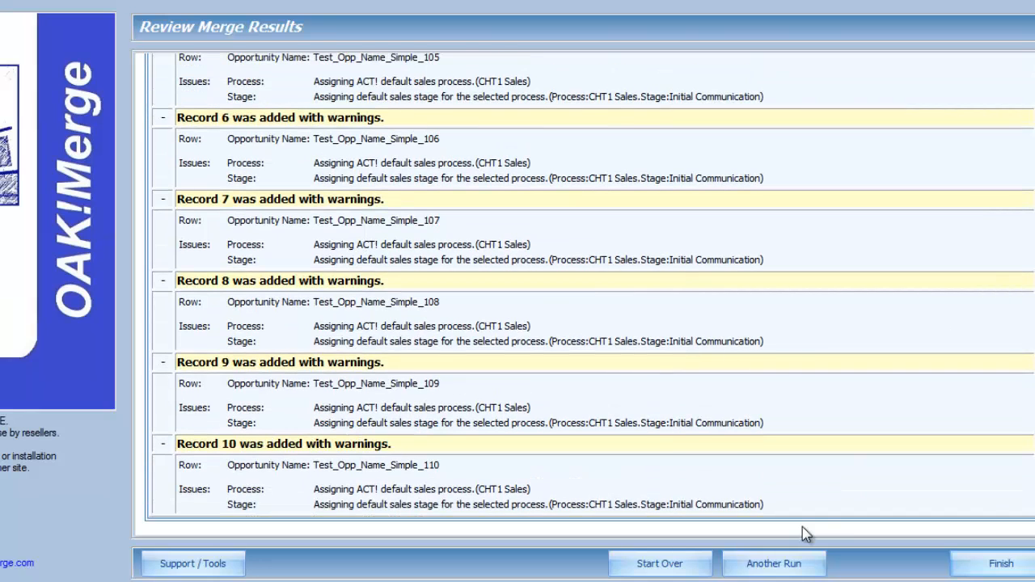
# Step: Start another run as a Complete Run with Errors and Warnings logging, accepting the unmapped source fields warning
pyautogui.click(774, 563)
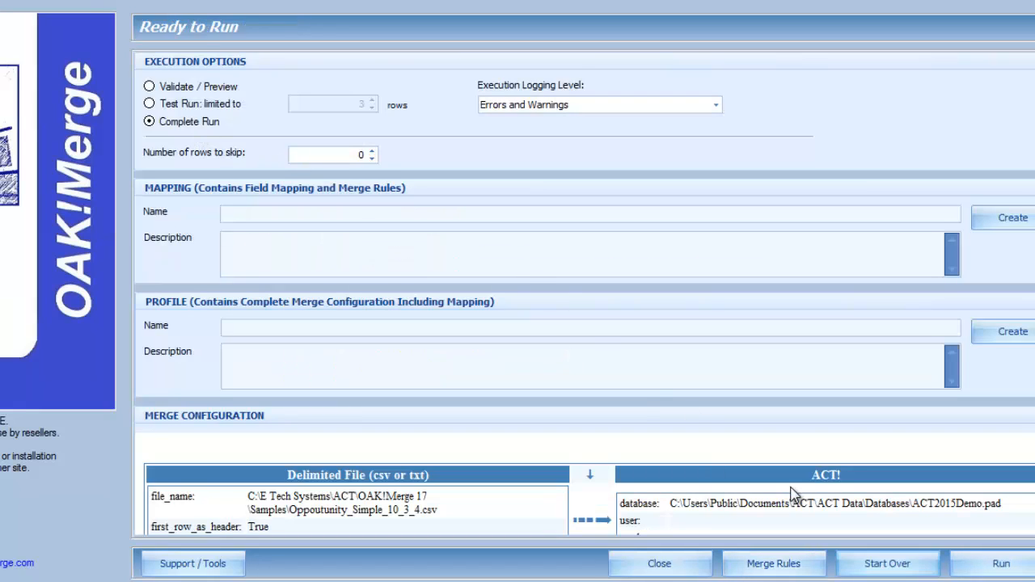
pyautogui.click(1017, 566)
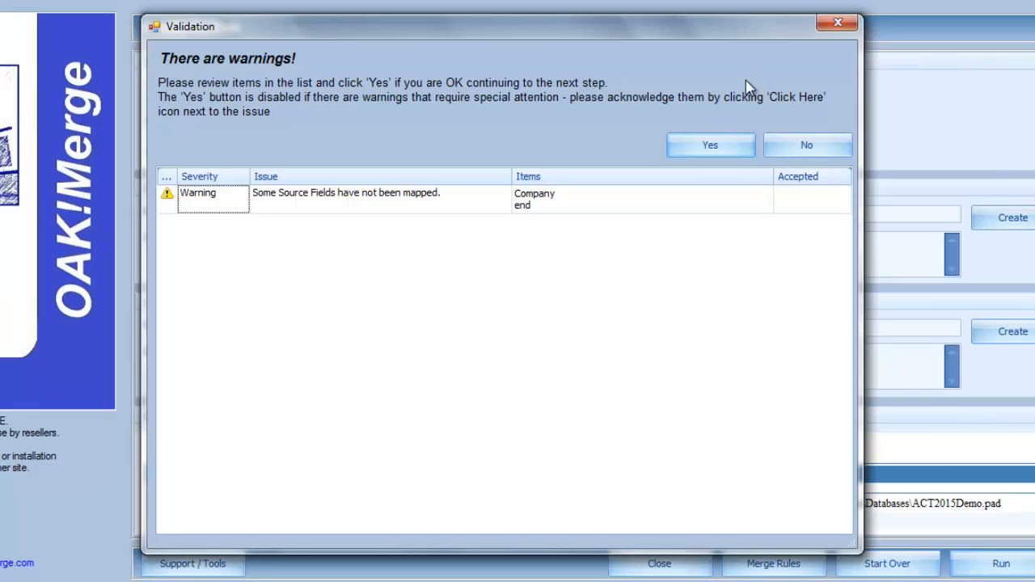
pyautogui.click(711, 147)
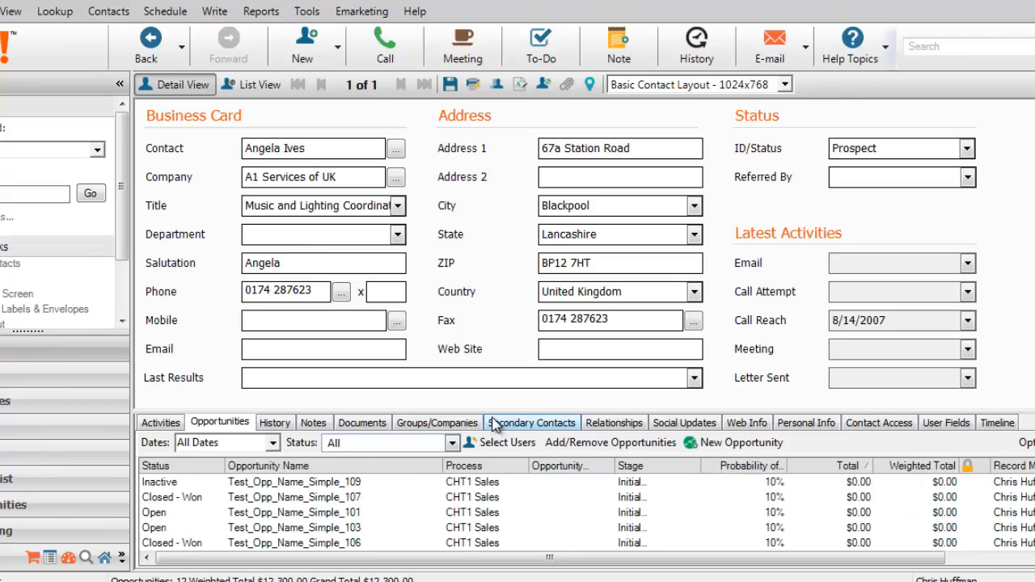
# Step: In ACT!, enlarge the contact's Opportunities list, with a wider Stage column and rows sorted by Opportunity Name
pyautogui.moveTo(493, 411); pyautogui.dragTo(537, 198)
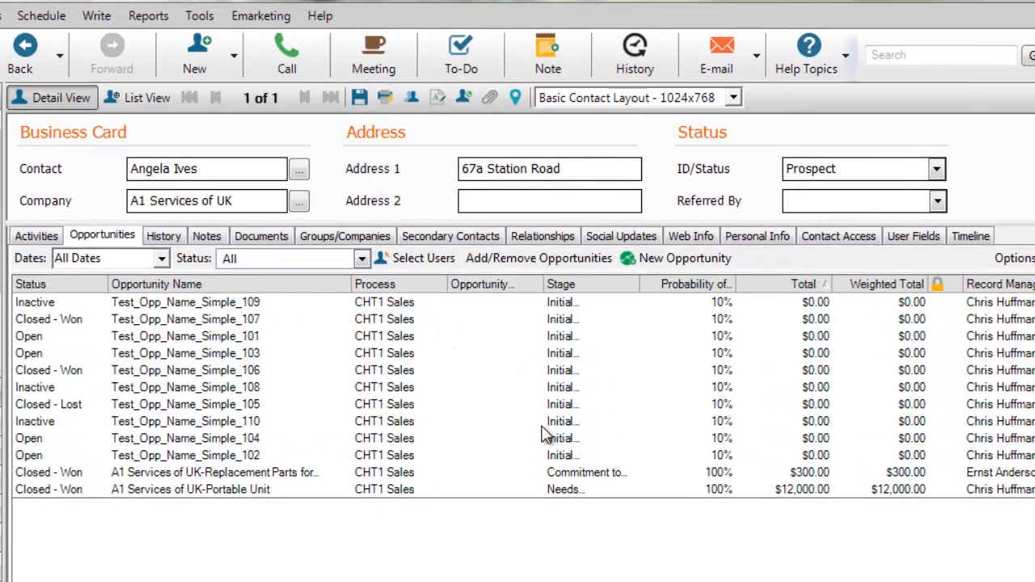
pyautogui.moveTo(638, 287); pyautogui.dragTo(729, 287)
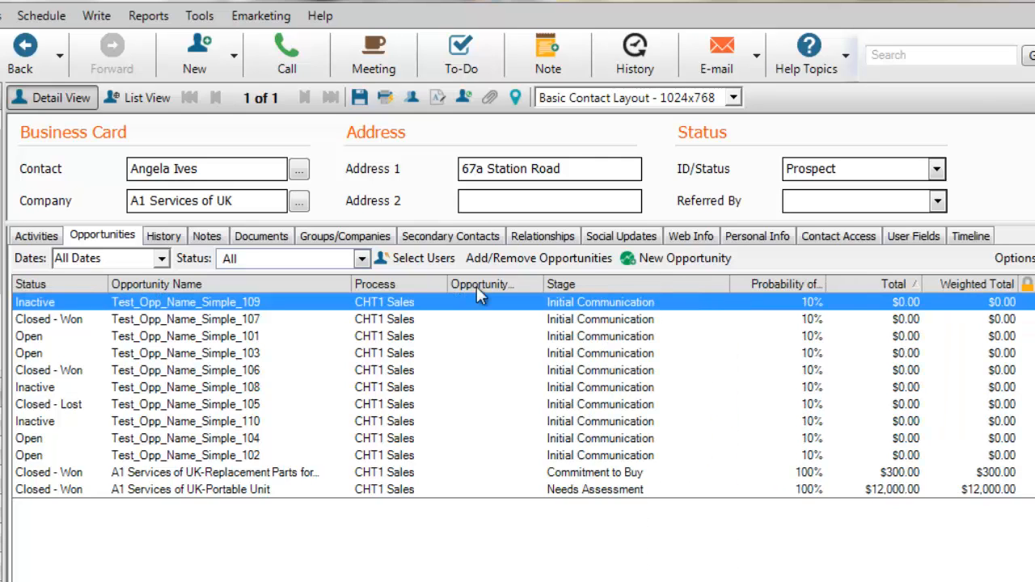
pyautogui.click(279, 287)
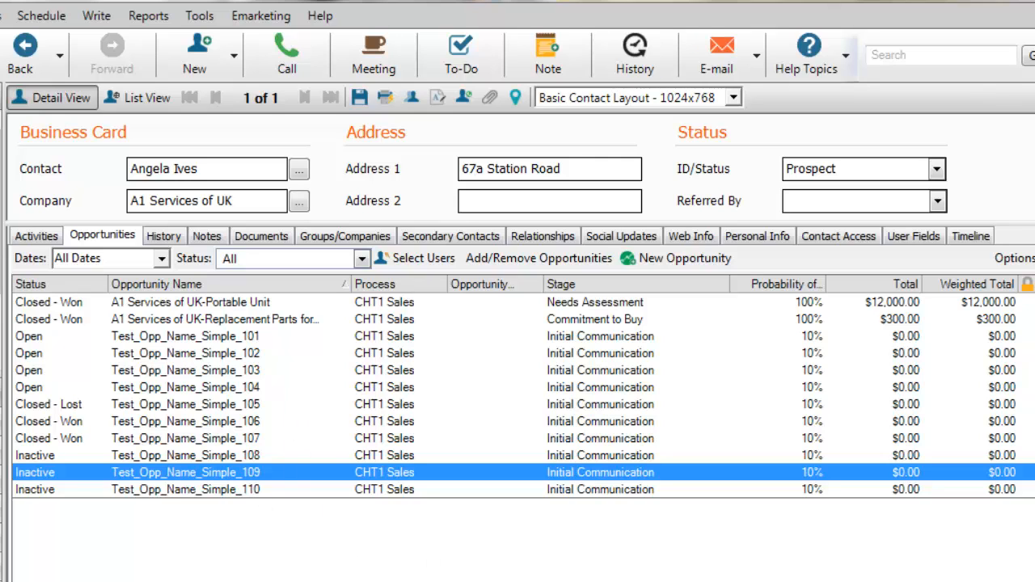
# Step: Select the merged opportunities Test_Opp_Name_Simple_101 to Test_Opp_Name_Simple_110 on the contact and check their totals and statuses
pyautogui.moveTo(812, 321); pyautogui.dragTo(812, 493)
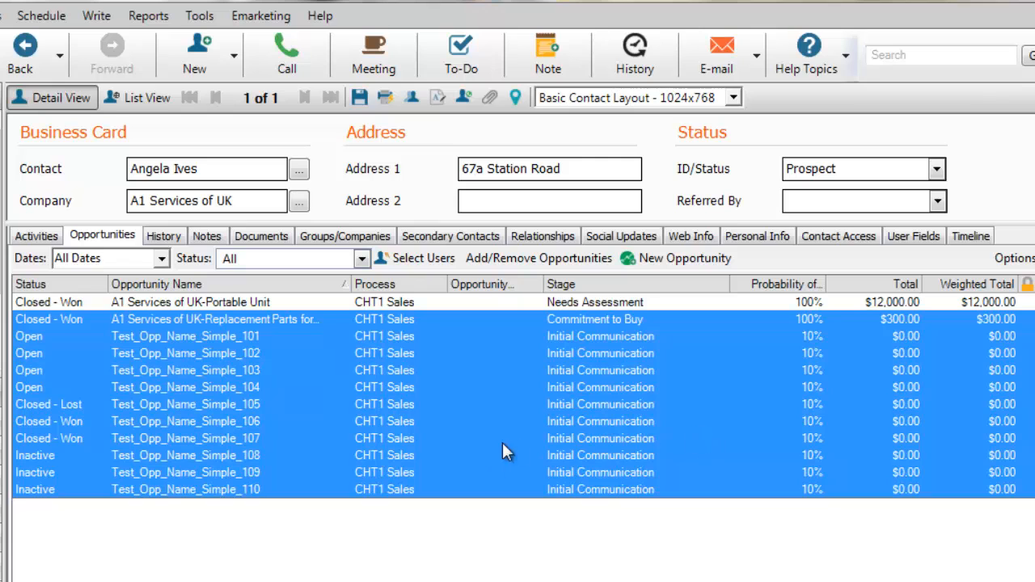
pyautogui.moveTo(809, 336); pyautogui.dragTo(809, 490)
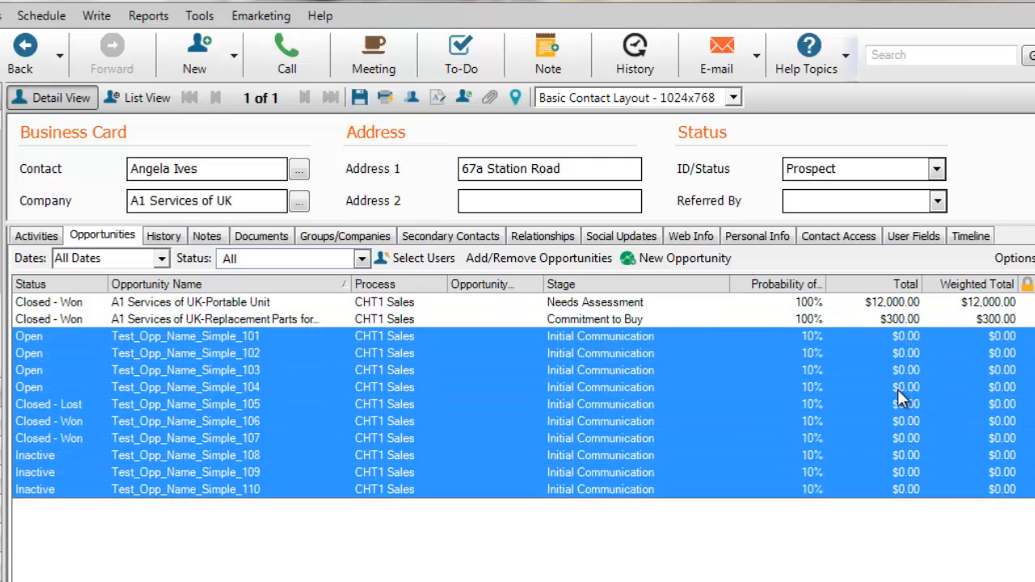
pyautogui.moveTo(898, 389)
pyautogui.click(66, 436)
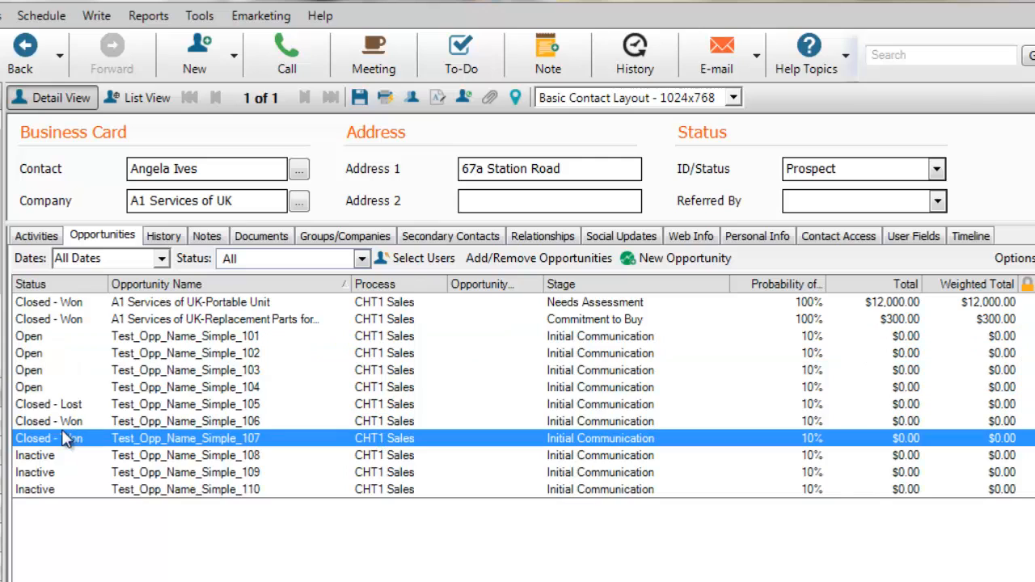
pyautogui.click(50, 406)
pyautogui.click(43, 458)
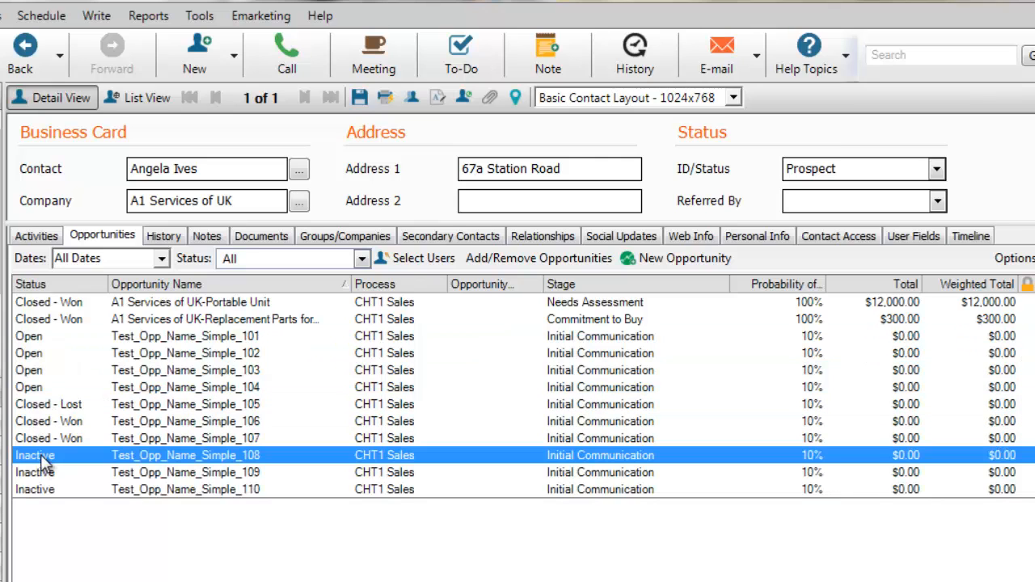
pyautogui.moveTo(185, 339)
# Step: Open the list view of all opportunities and sort it by estimated close date in ascending order
pyautogui.click(1, 332)
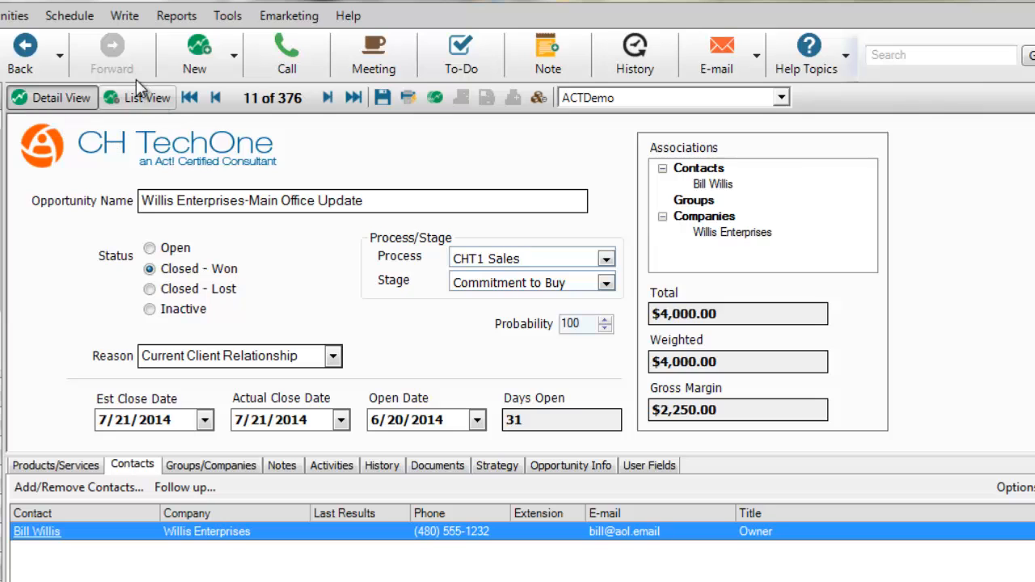
pyautogui.click(136, 97)
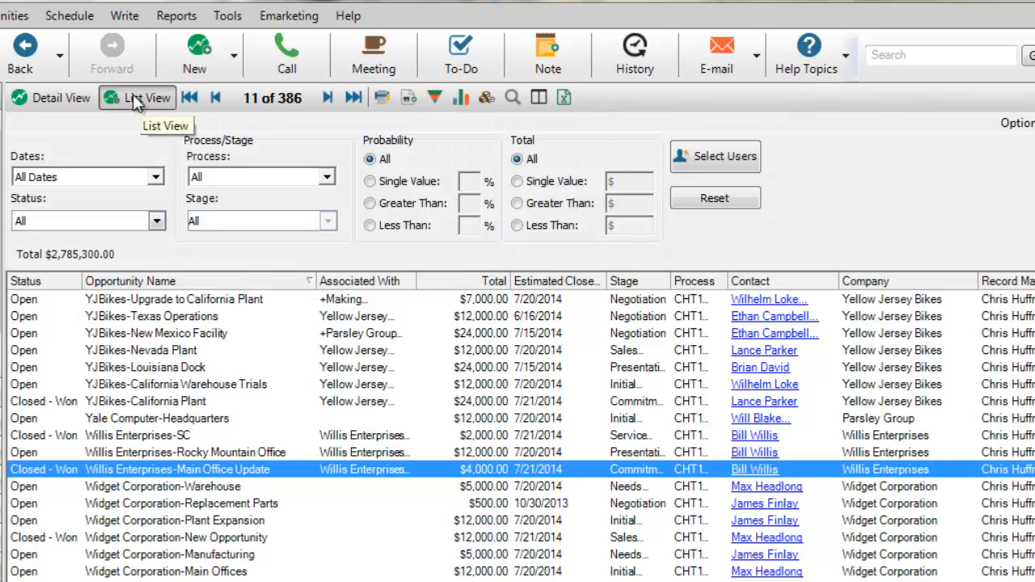
pyautogui.click(524, 283)
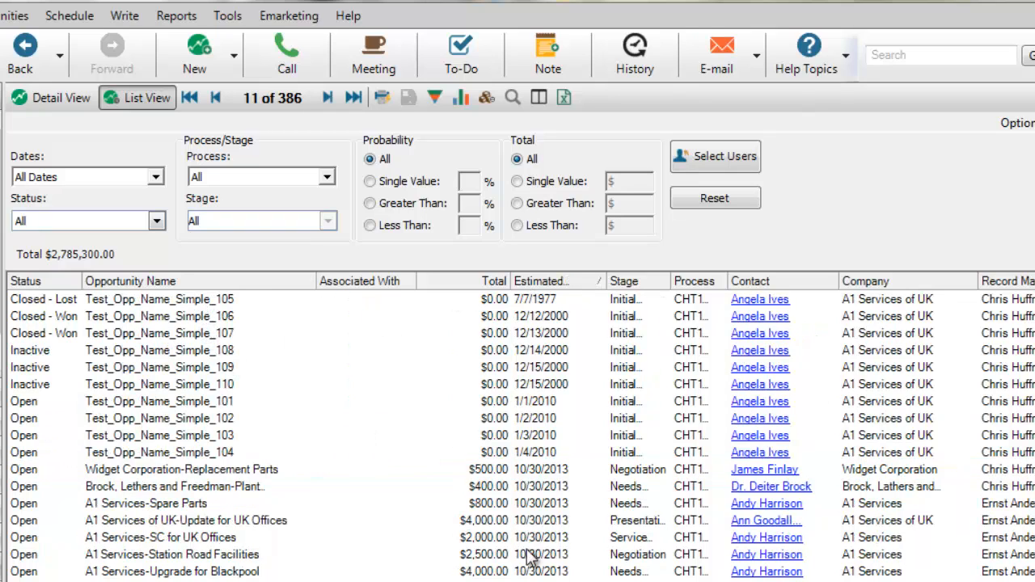
# Step: Examine the company, linked contact and total of the merged Test_Opp_Name_Simple opportunities in the list
pyautogui.click(893, 301)
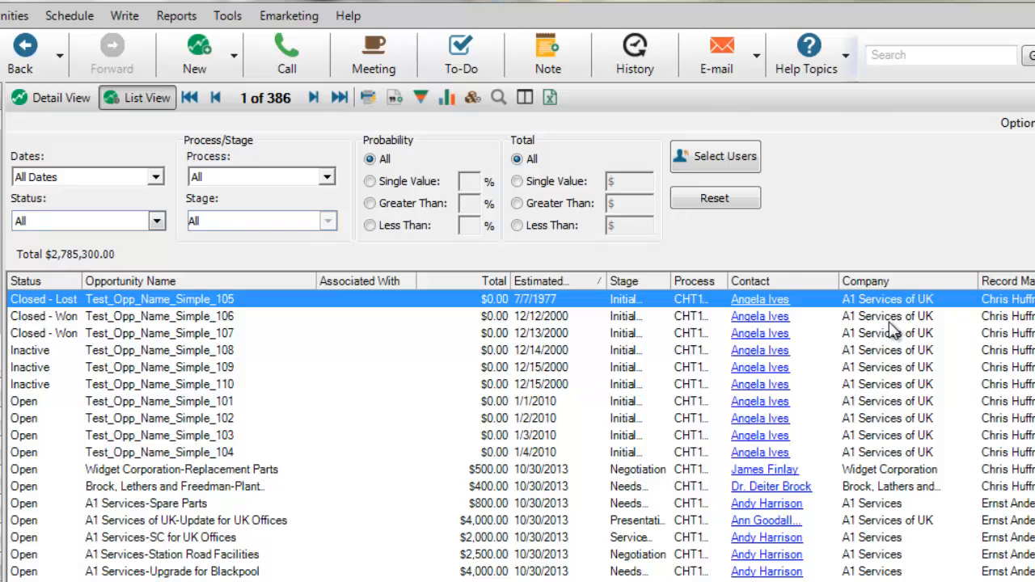
pyautogui.moveTo(893, 327)
pyautogui.moveTo(354, 525)
pyautogui.moveTo(900, 457)
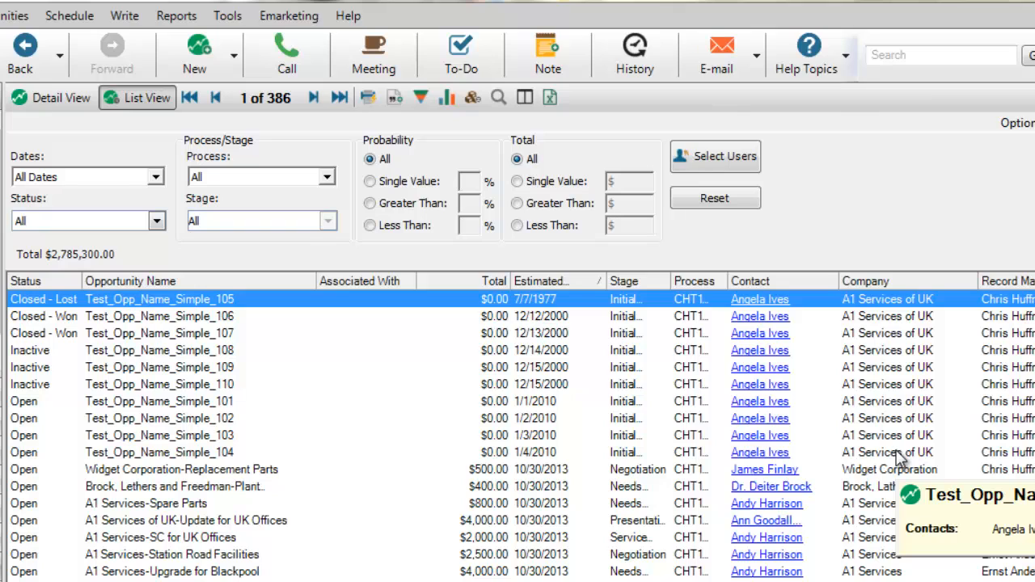
pyautogui.moveTo(495, 317); pyautogui.dragTo(493, 453)
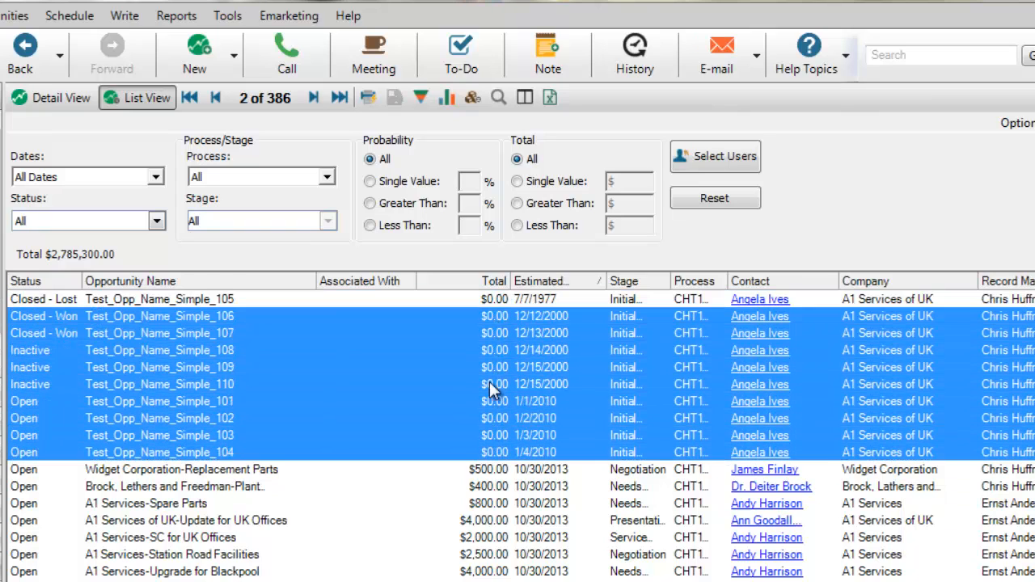
pyautogui.moveTo(488, 327)
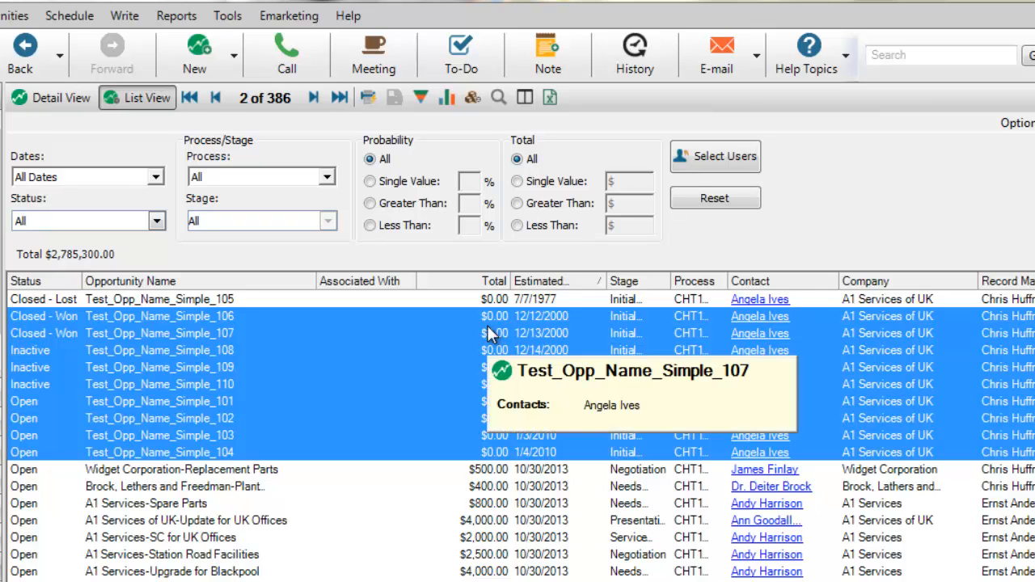